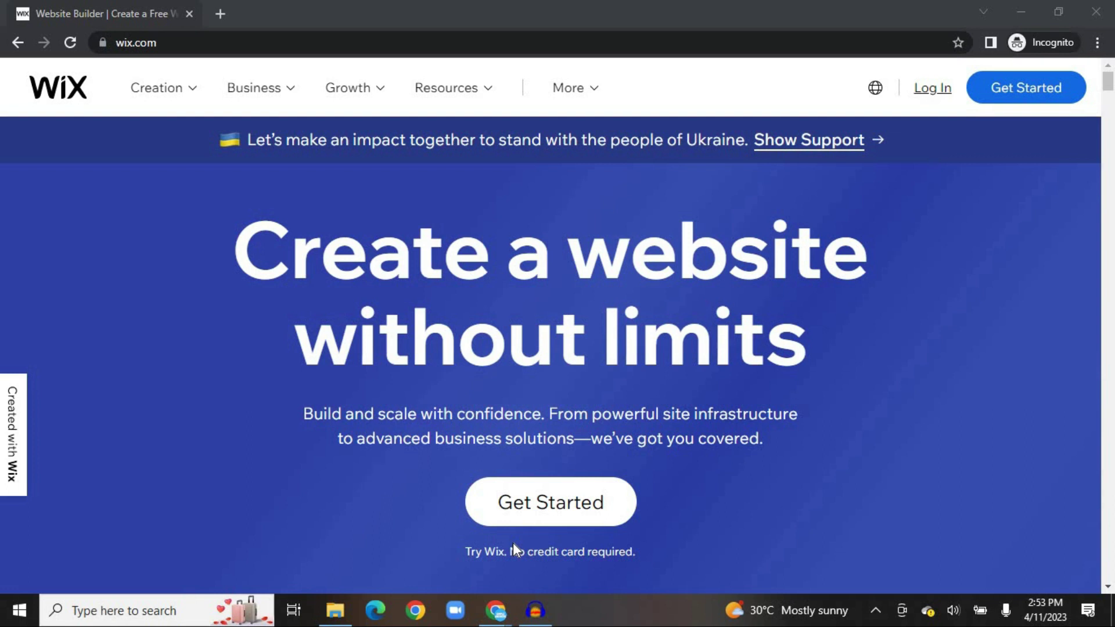
- Open the Wix sign-up form, and switch to the signed-in browser window asking what type of website to create
click(555, 503)
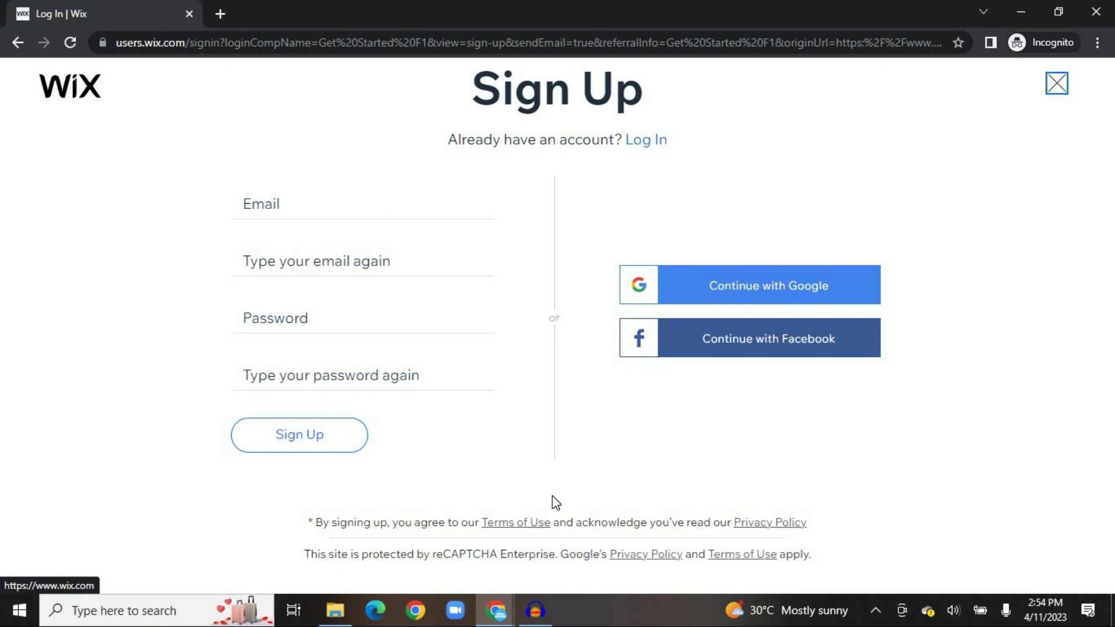
click(312, 210)
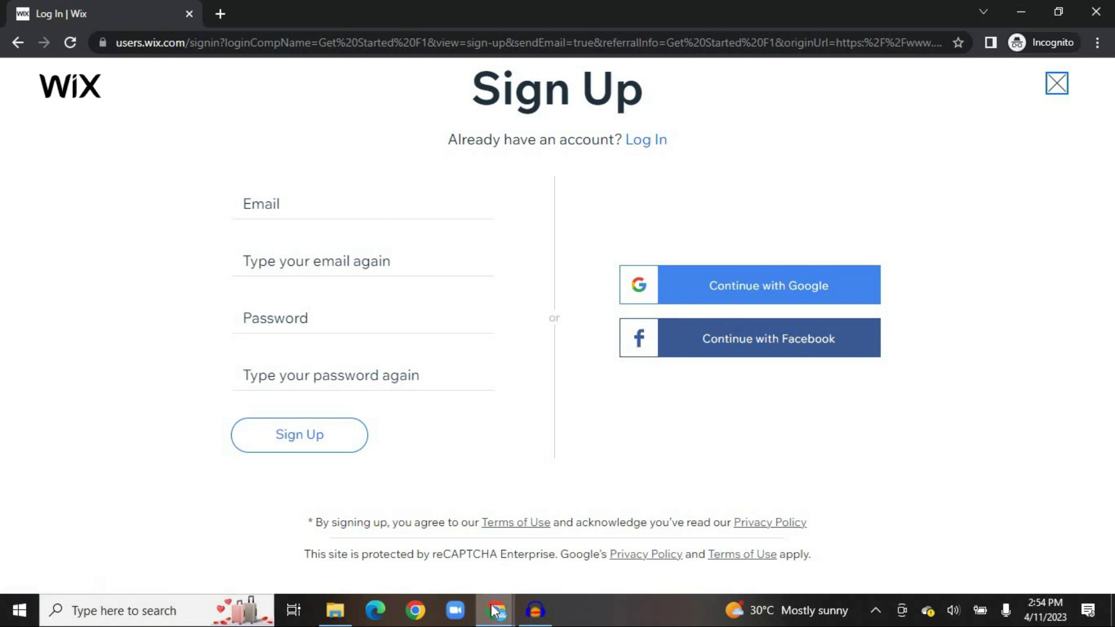
mouse_move(496, 610)
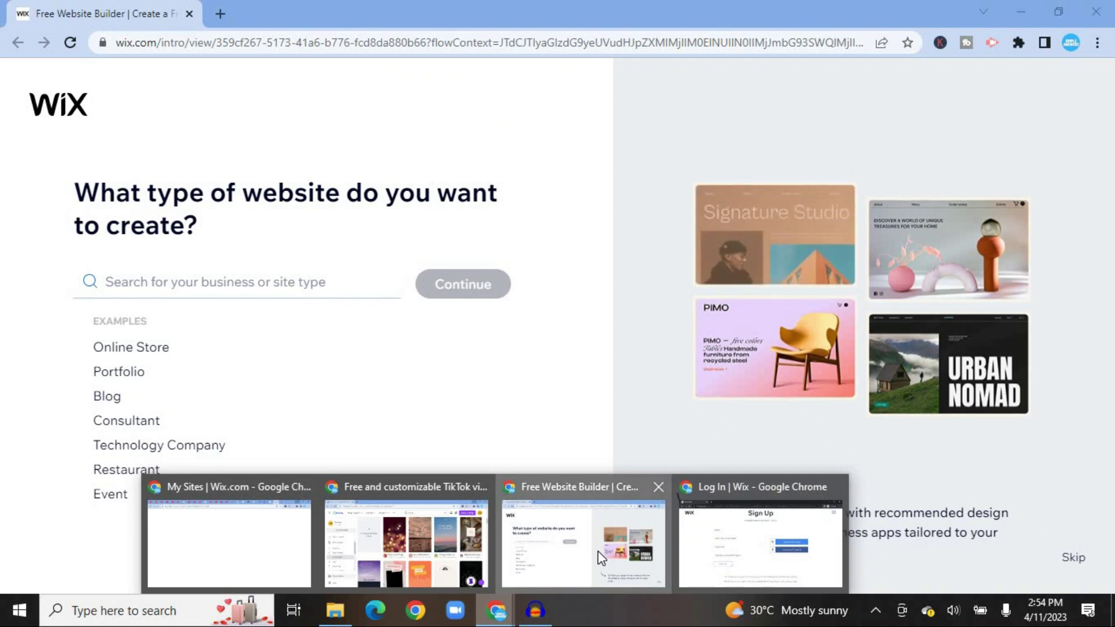
click(597, 551)
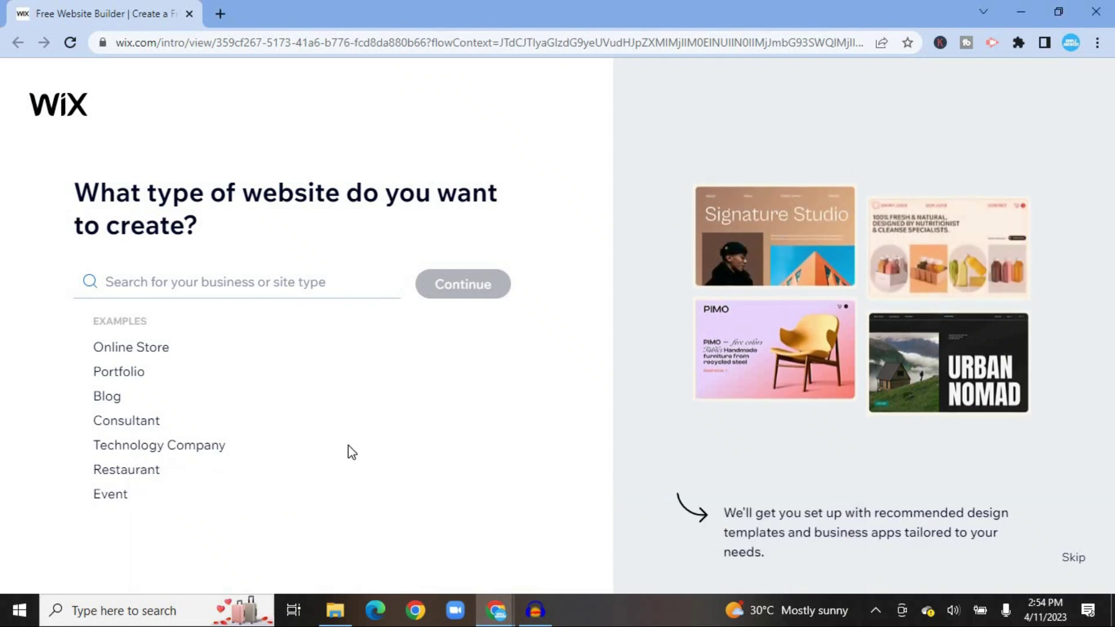
- Specify forum as the type of website to create and continue to the template selection
click(237, 284)
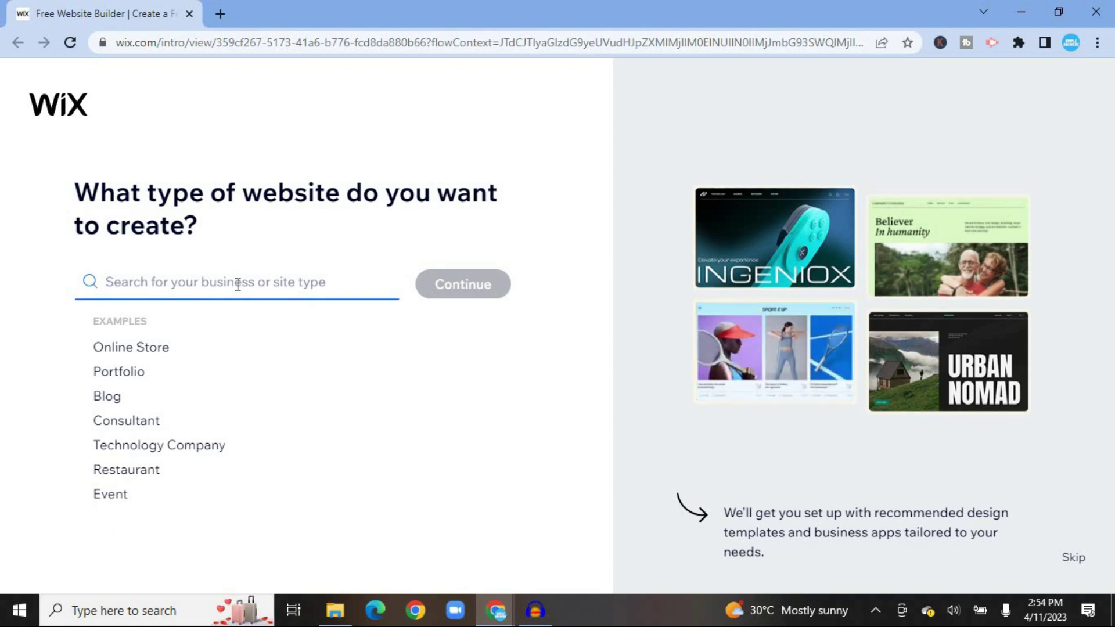
text(fo)
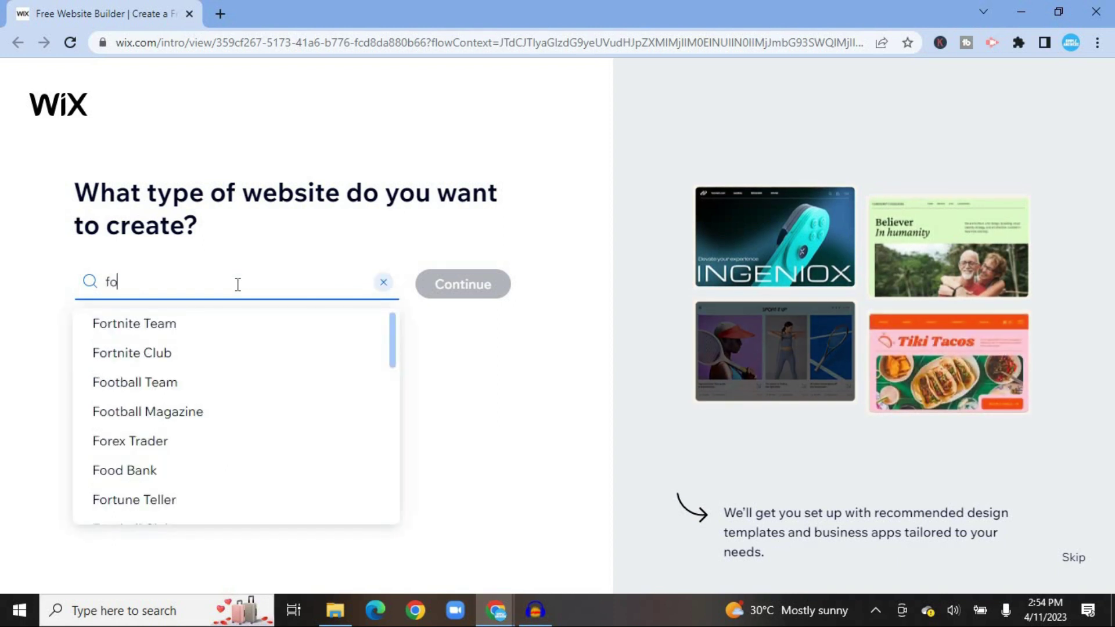
text(rum)
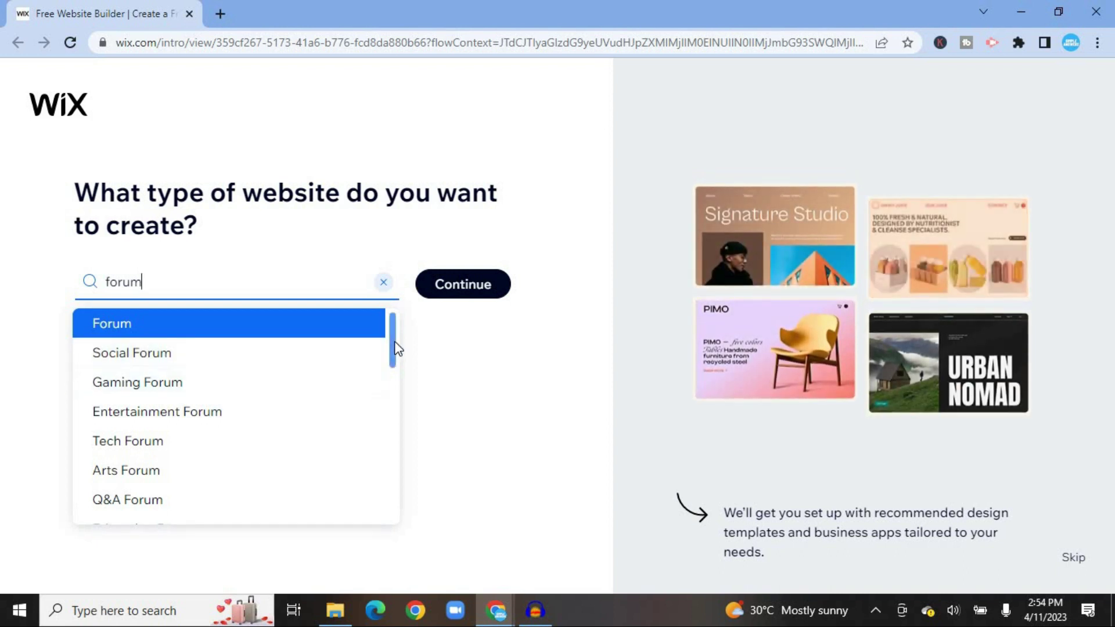
drag(395, 339, 389, 370)
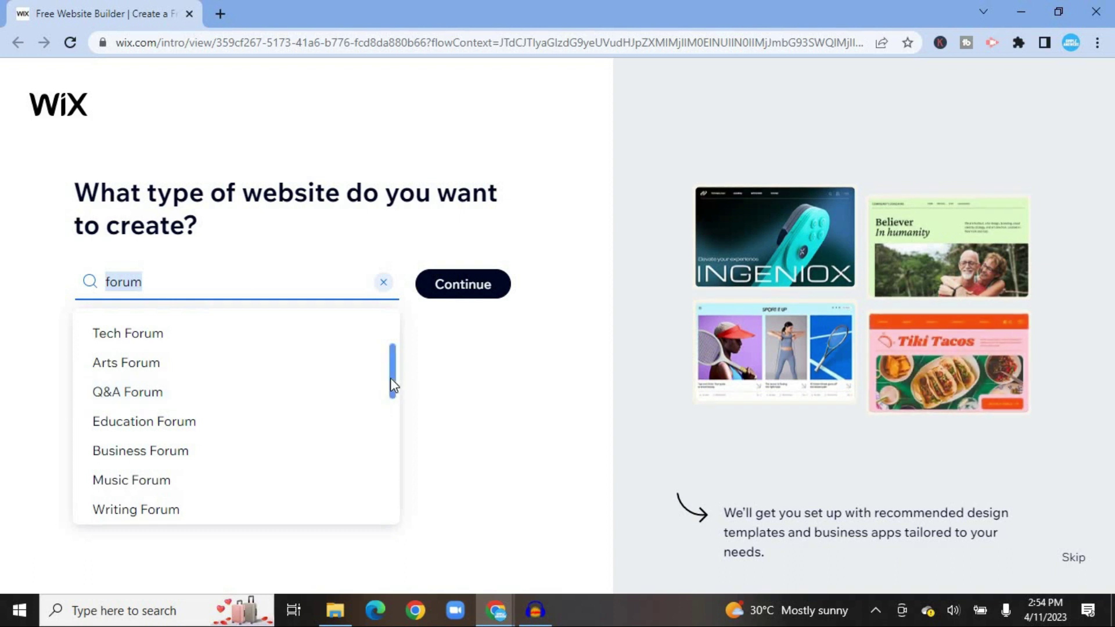
mouse_move(390, 381)
mouse_down()
mouse_move(379, 488)
mouse_move(393, 517)
mouse_move(391, 313)
mouse_up()
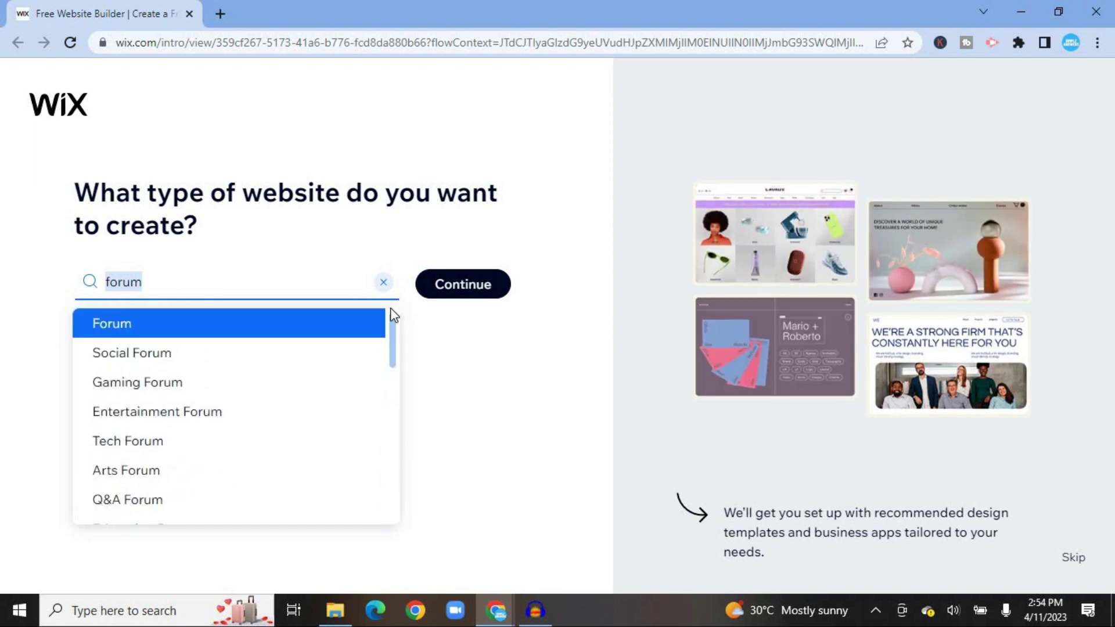
click(287, 280)
click(455, 289)
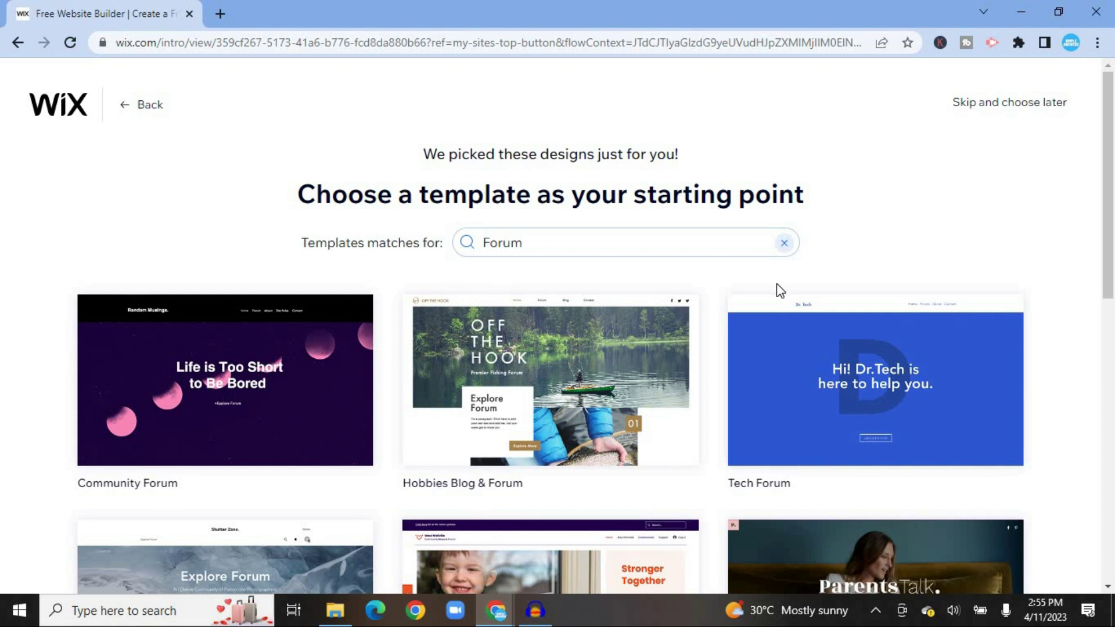
- Choose the Community Forum template for the site and save it with the Default Theme
mouse_move(770, 375)
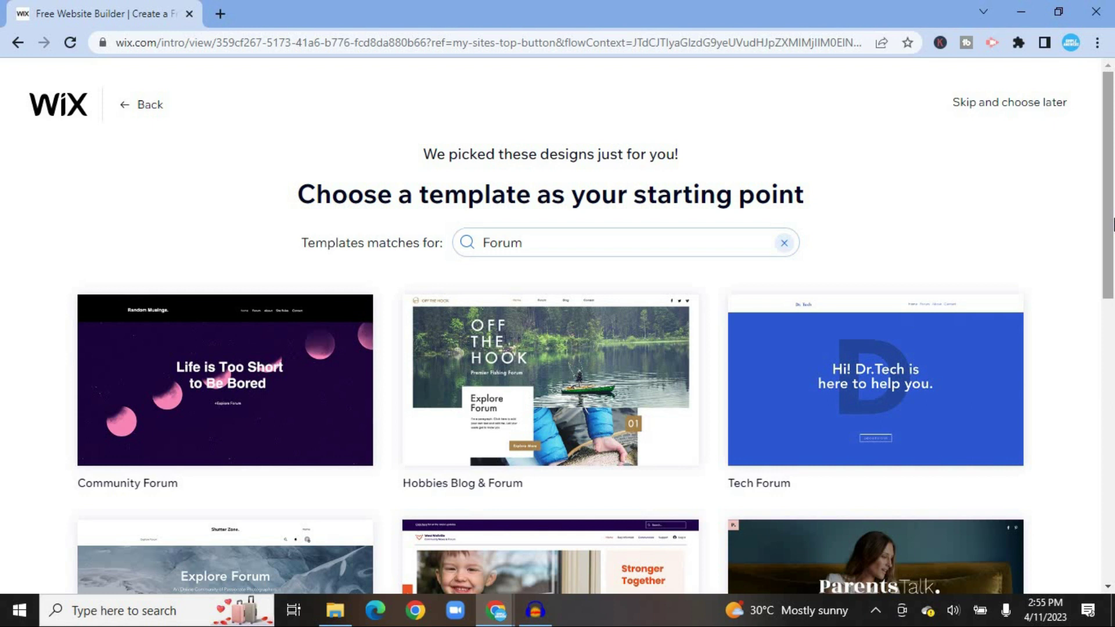
scroll(1112, 226, down, 5)
mouse_move(1112, 384)
mouse_down()
mouse_move(1112, 464)
mouse_move(1112, 241)
mouse_up()
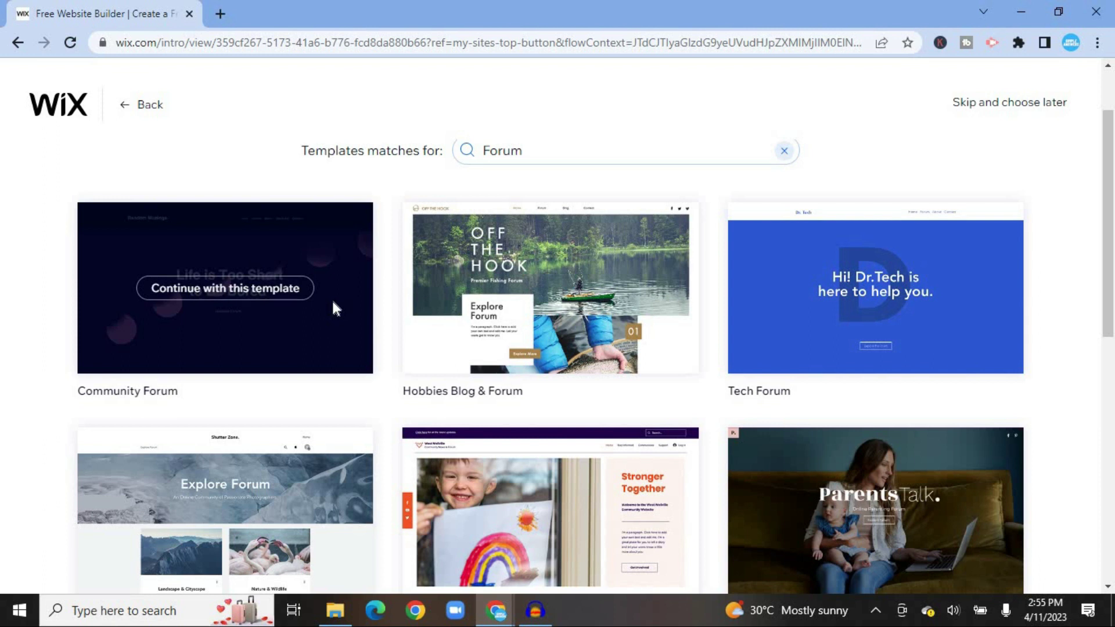
click(273, 289)
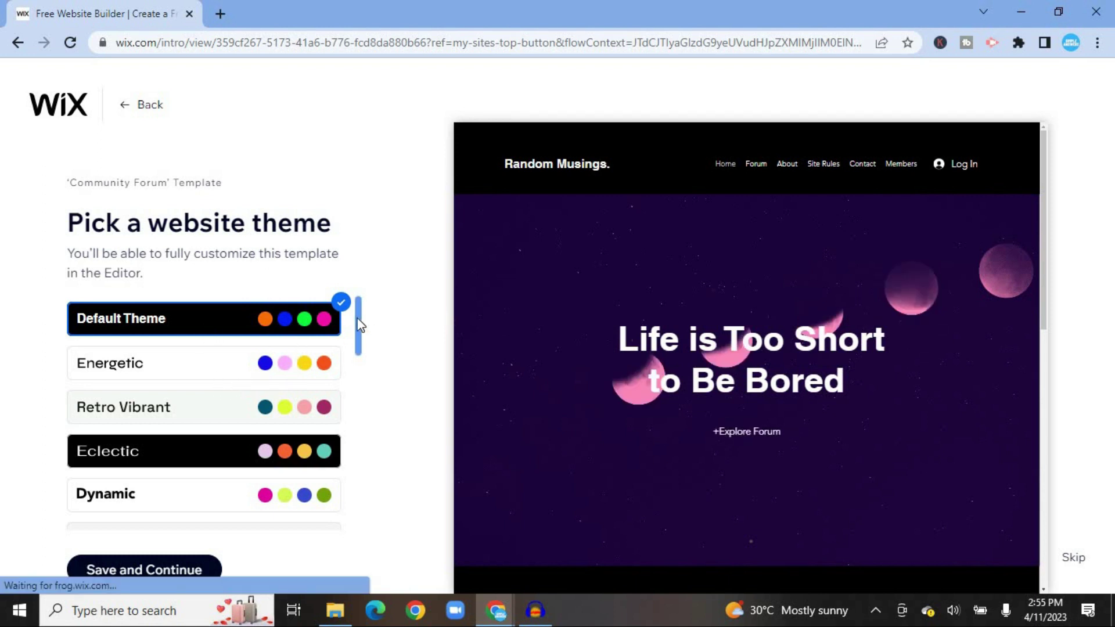
drag(360, 325, 350, 479)
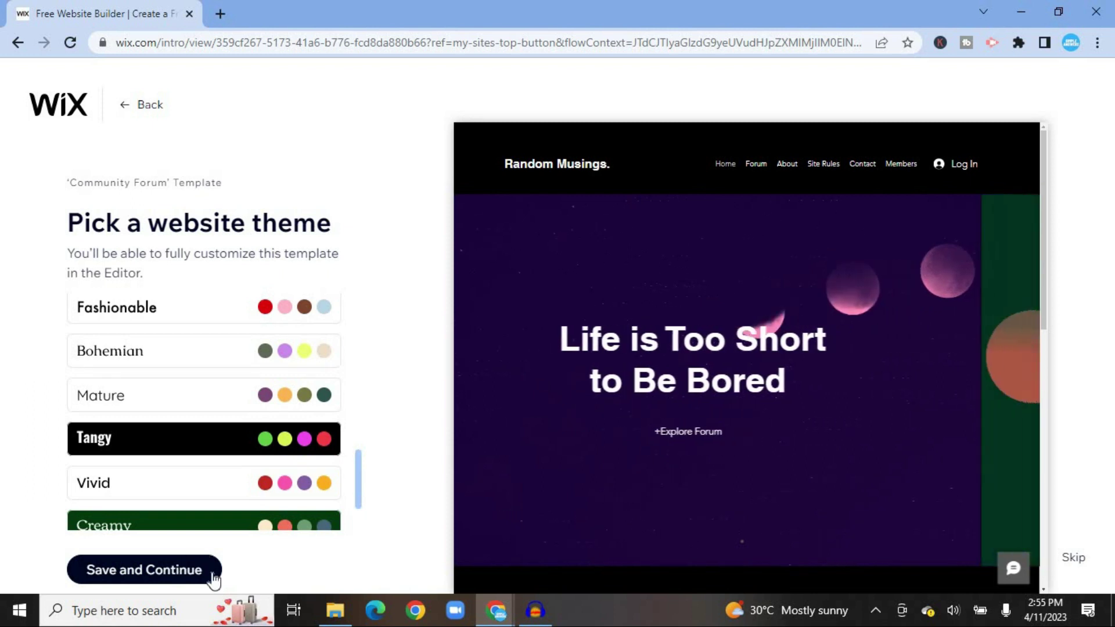
click(154, 570)
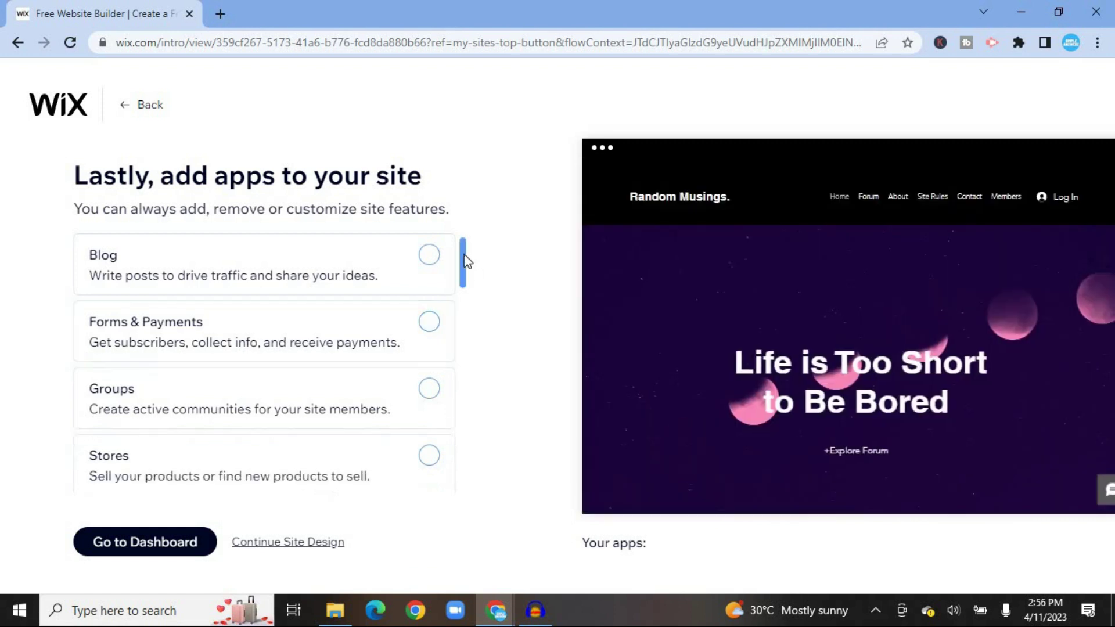
- Add the Forum and File Share apps to the site and proceed to its dashboard
scroll(467, 262, down, 2)
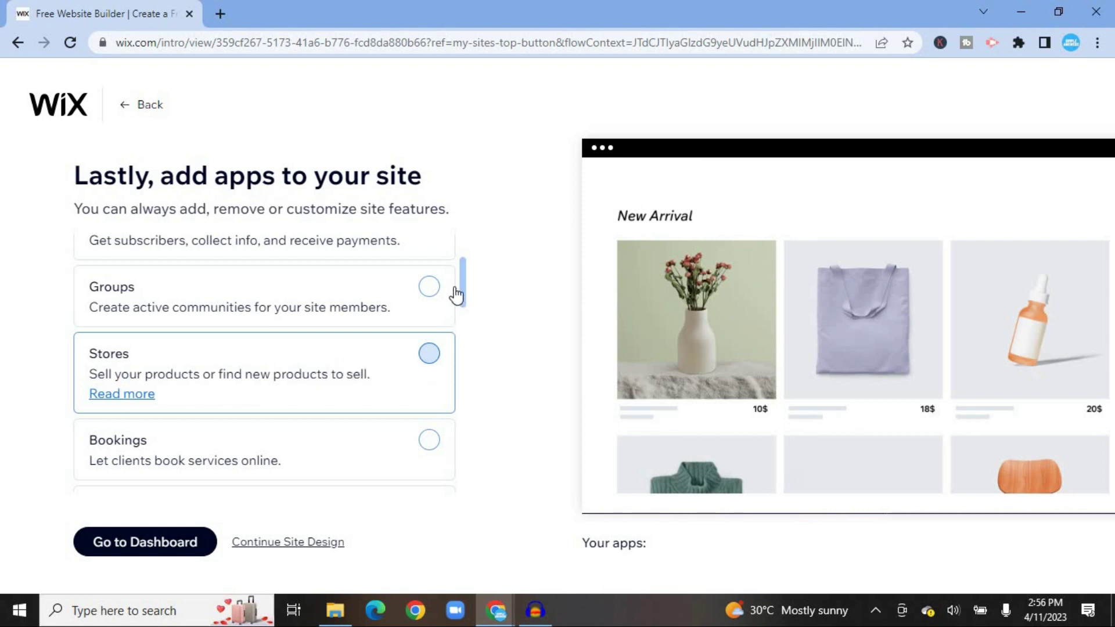
scroll(461, 285, down, 1)
scroll(461, 295, down, 4)
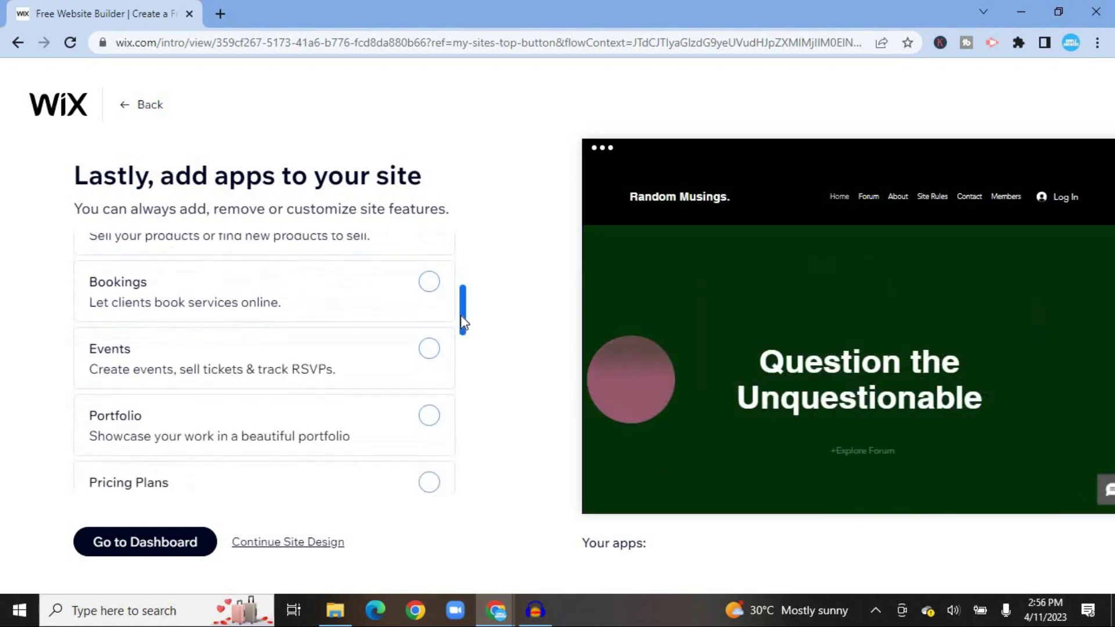
drag(461, 329, 456, 397)
scroll(455, 410, down, 3)
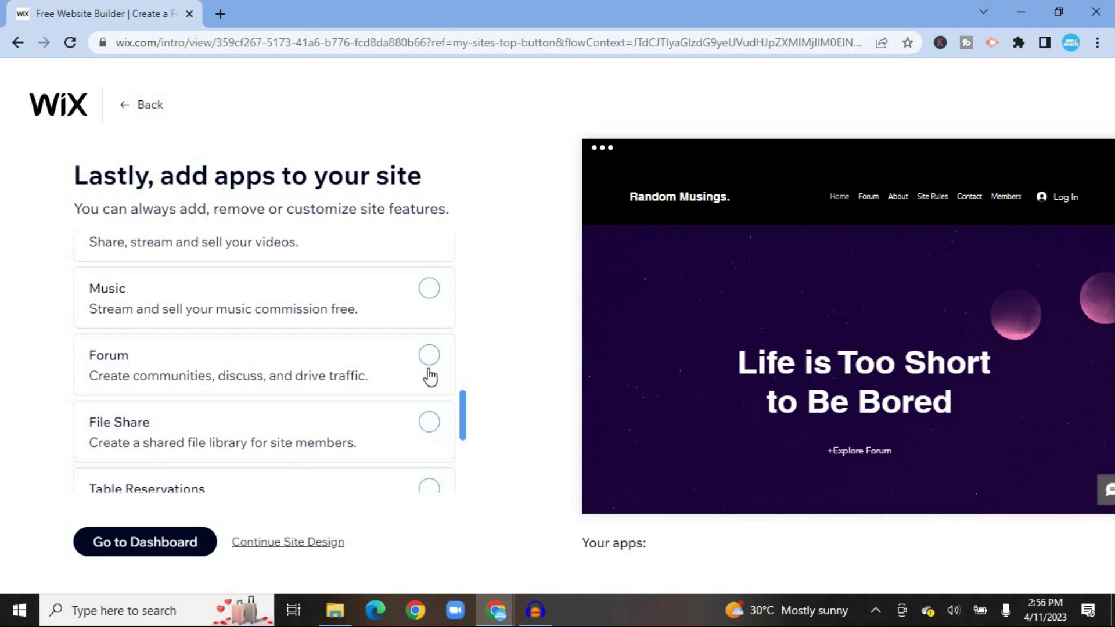
click(425, 365)
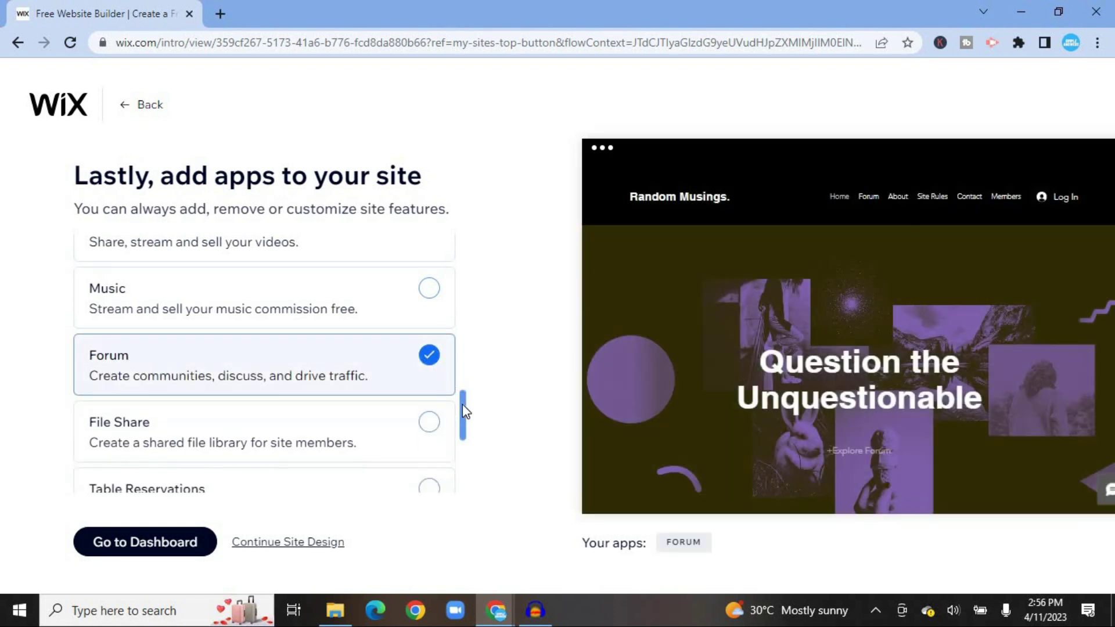
click(437, 431)
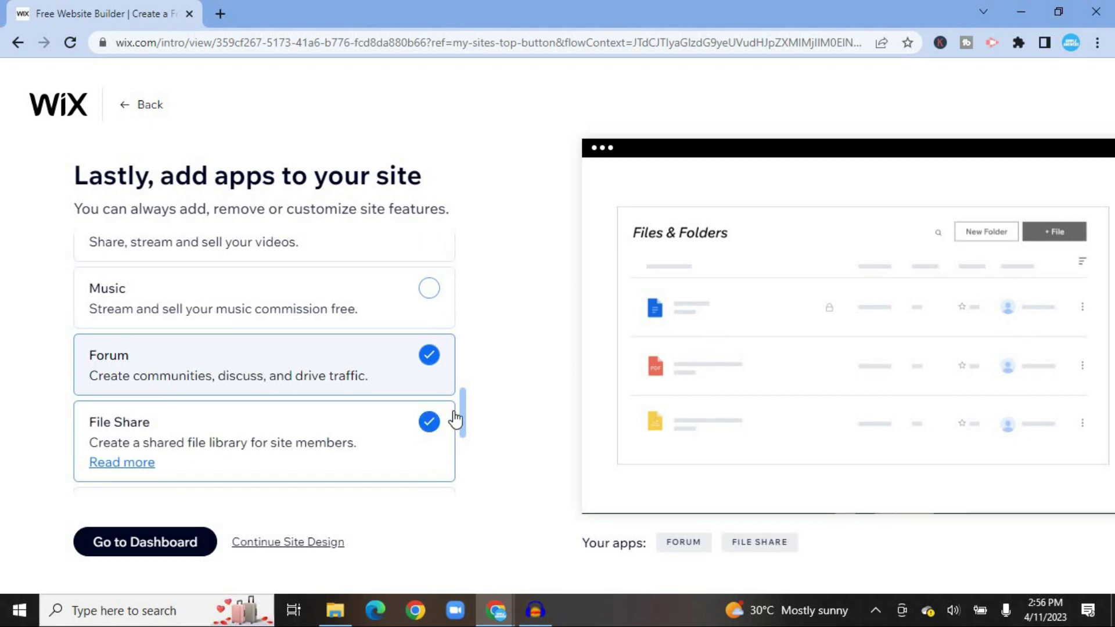
drag(462, 418, 465, 441)
scroll(462, 450, down, 3)
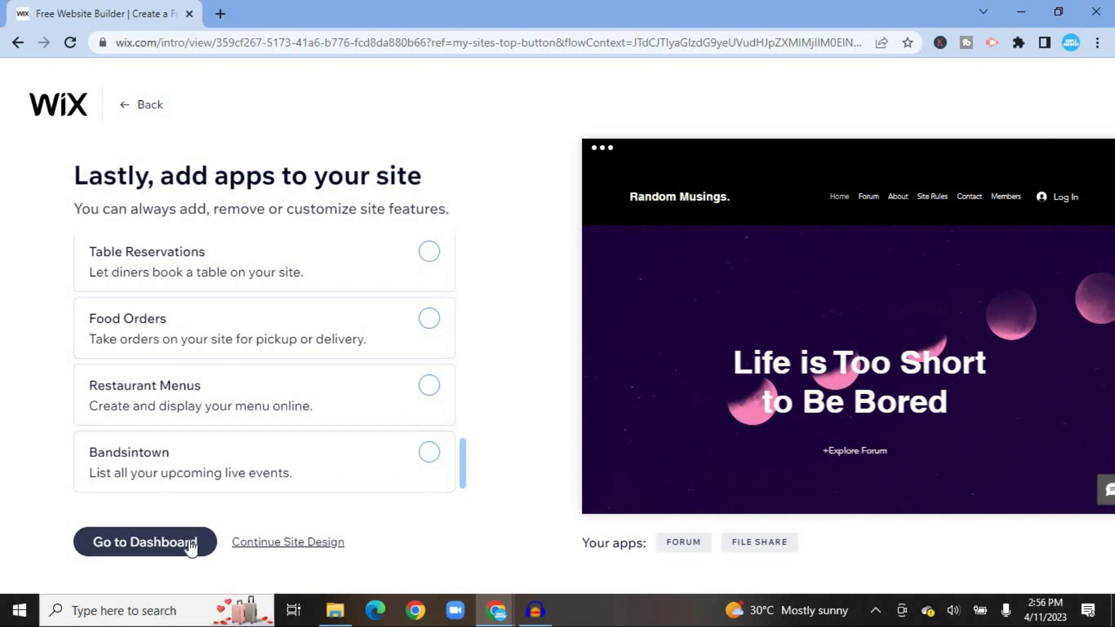
click(172, 546)
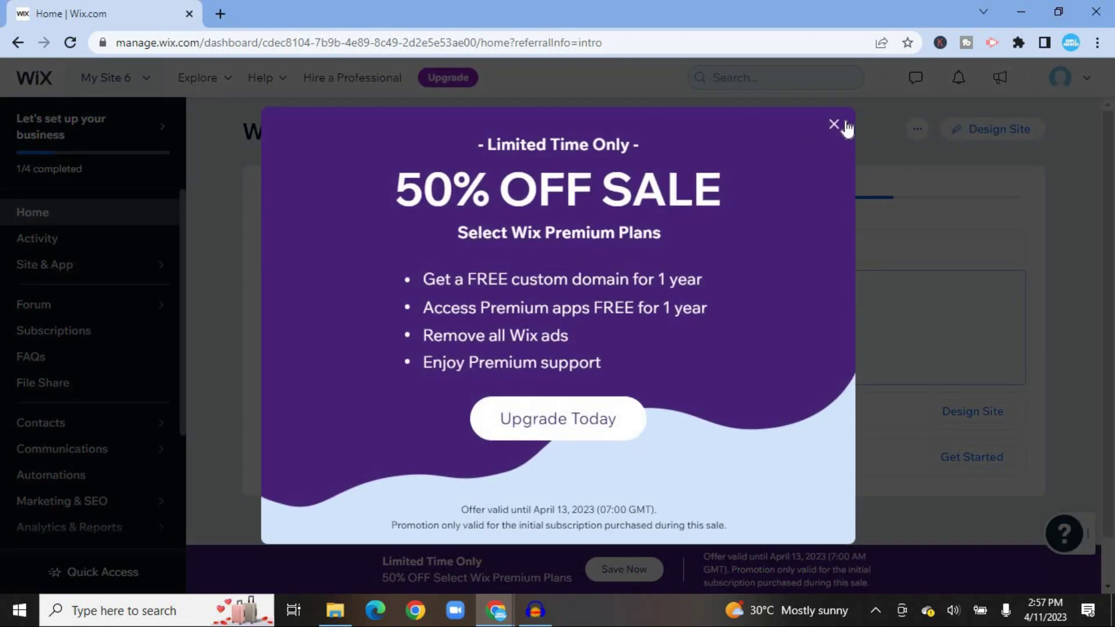
- Dismiss the premium sale offer and open the forum's posts list, closing the suggestion about writing a first post
click(835, 125)
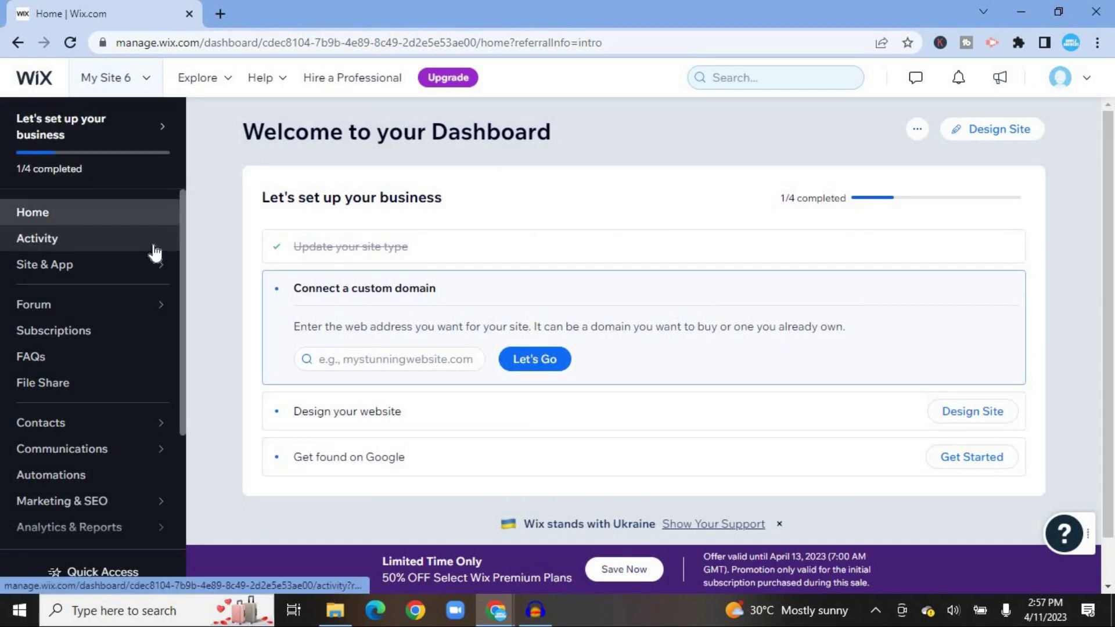
mouse_move(108, 270)
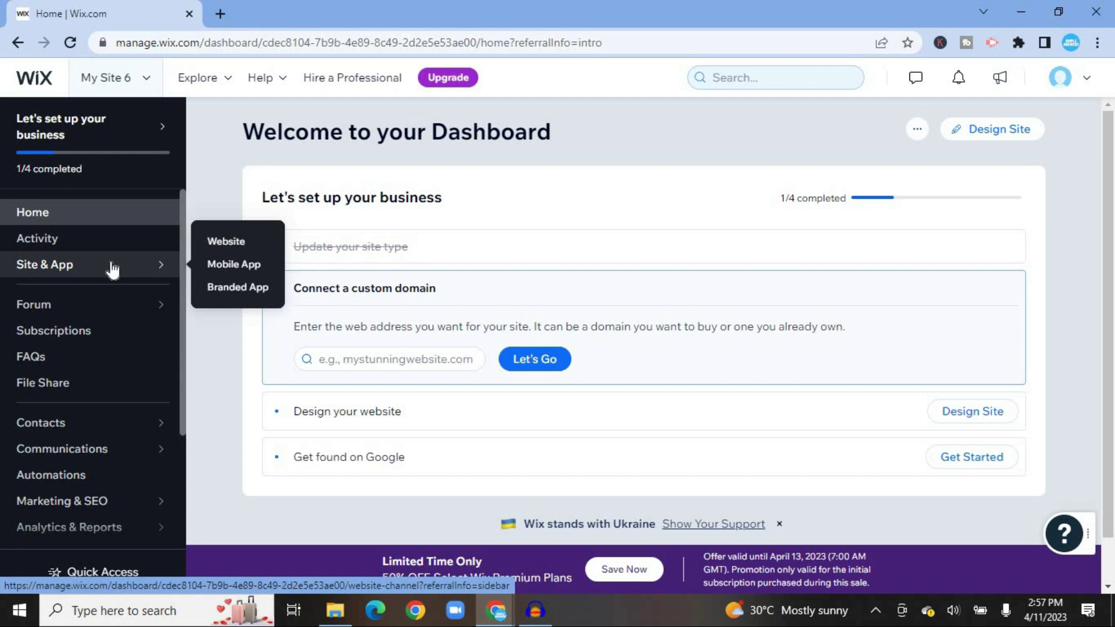
mouse_move(97, 313)
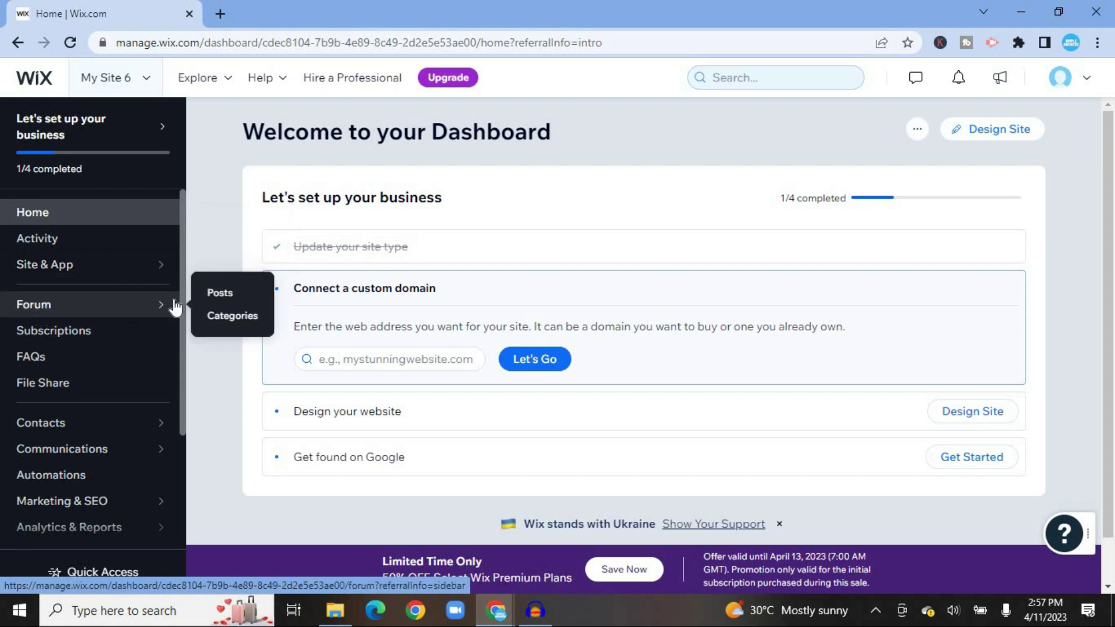
click(219, 299)
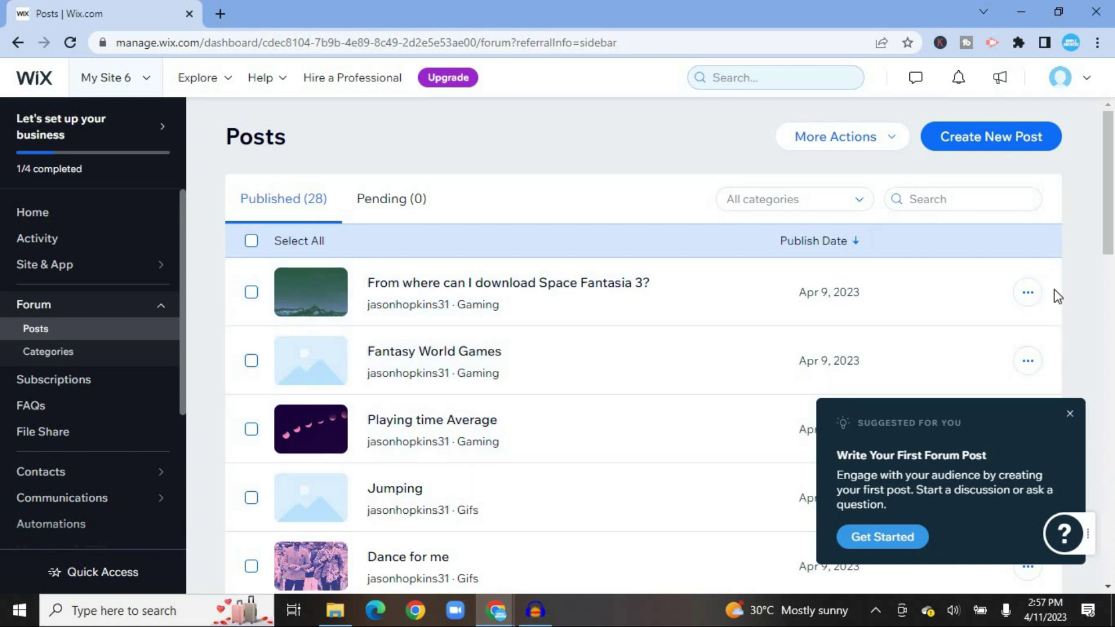
click(1070, 415)
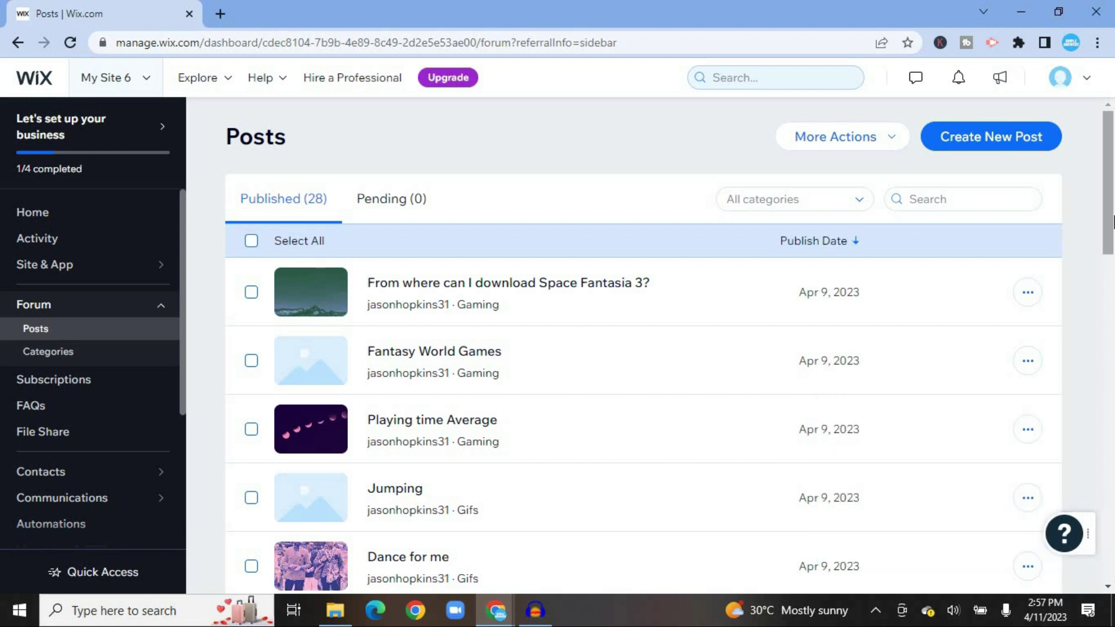
- Select the "Playing time Average" forum post and open it for editing
scroll(480, 229, down, 4)
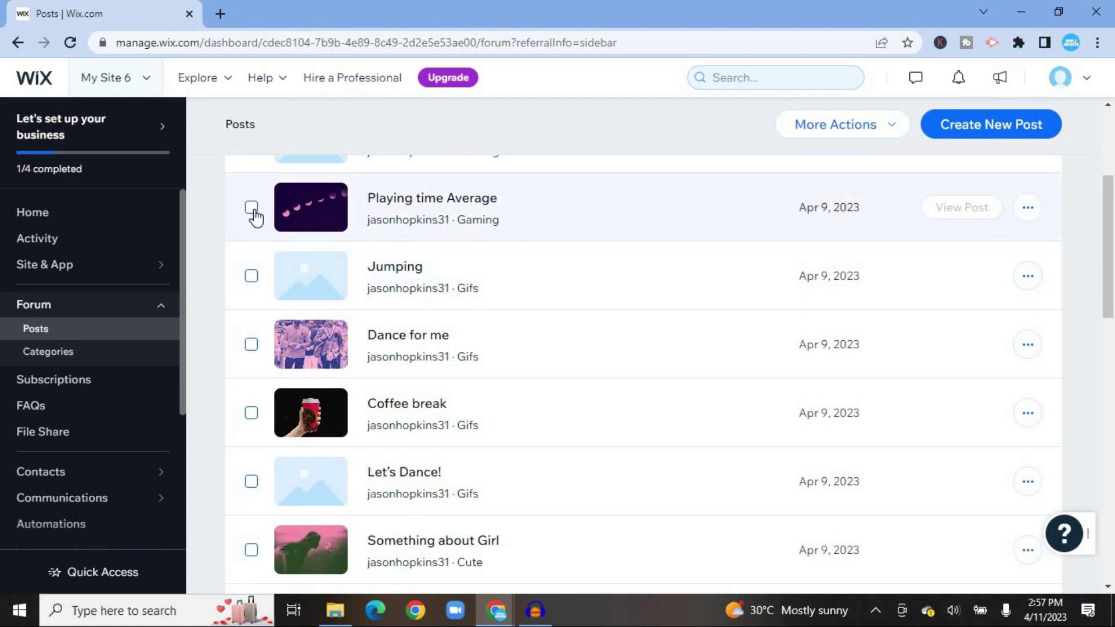
click(254, 211)
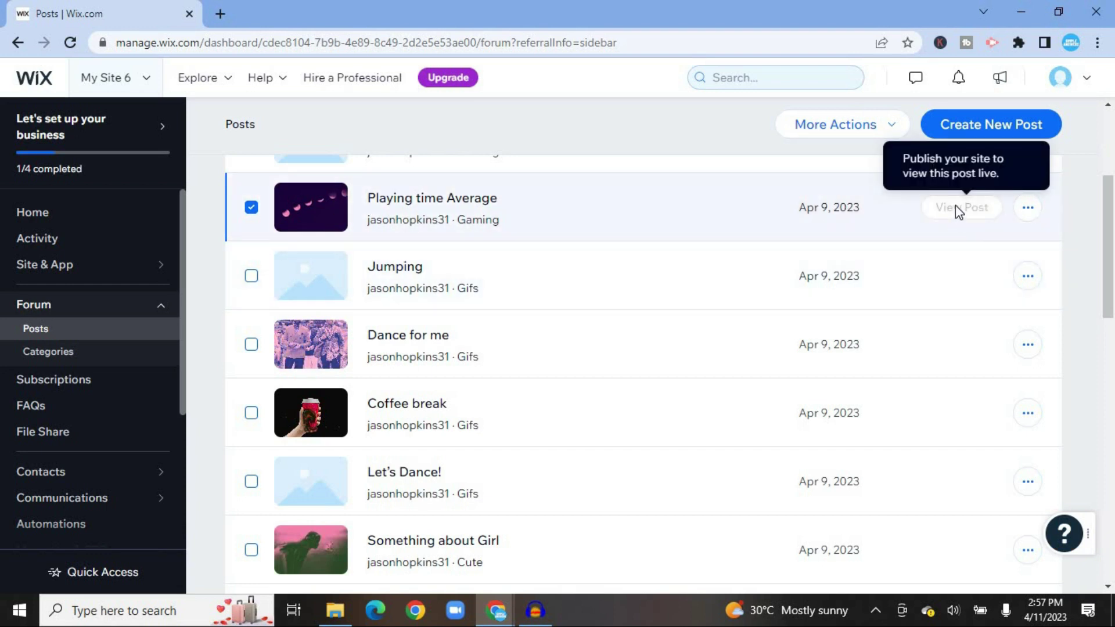
click(1027, 209)
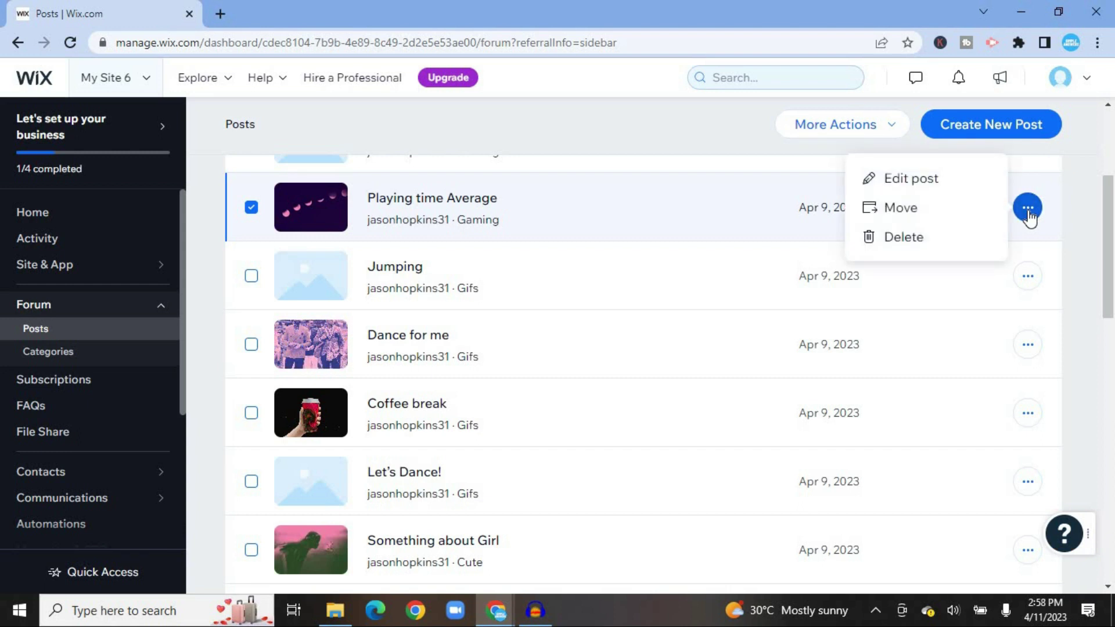
click(919, 180)
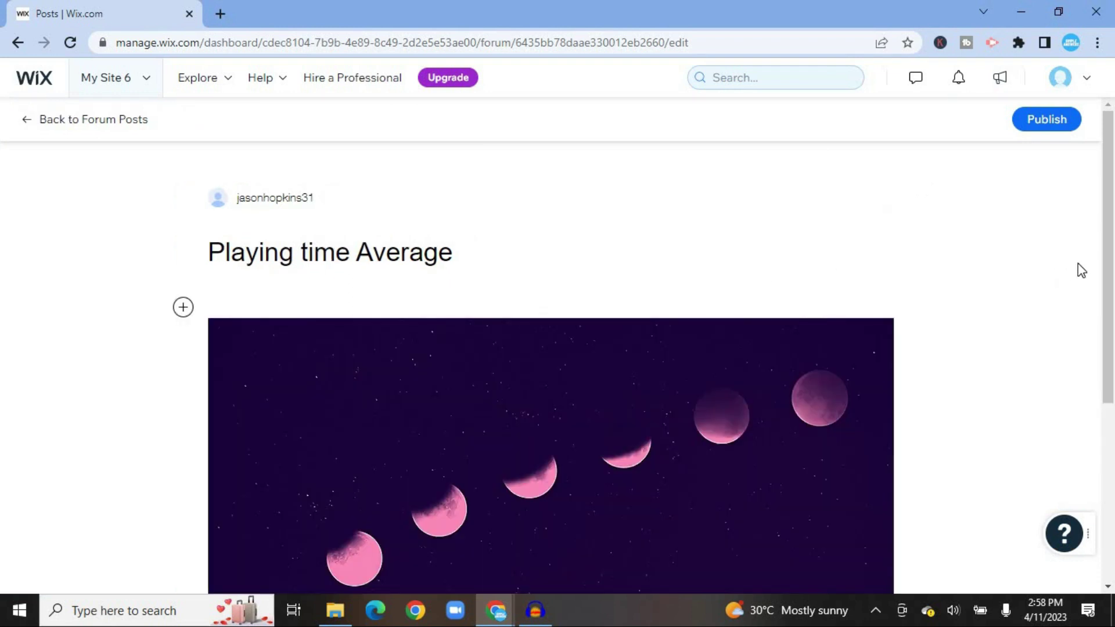
- Review the post's image, body text and media insertion options, placing the text cursor at the end of the body
drag(1110, 256, 1109, 490)
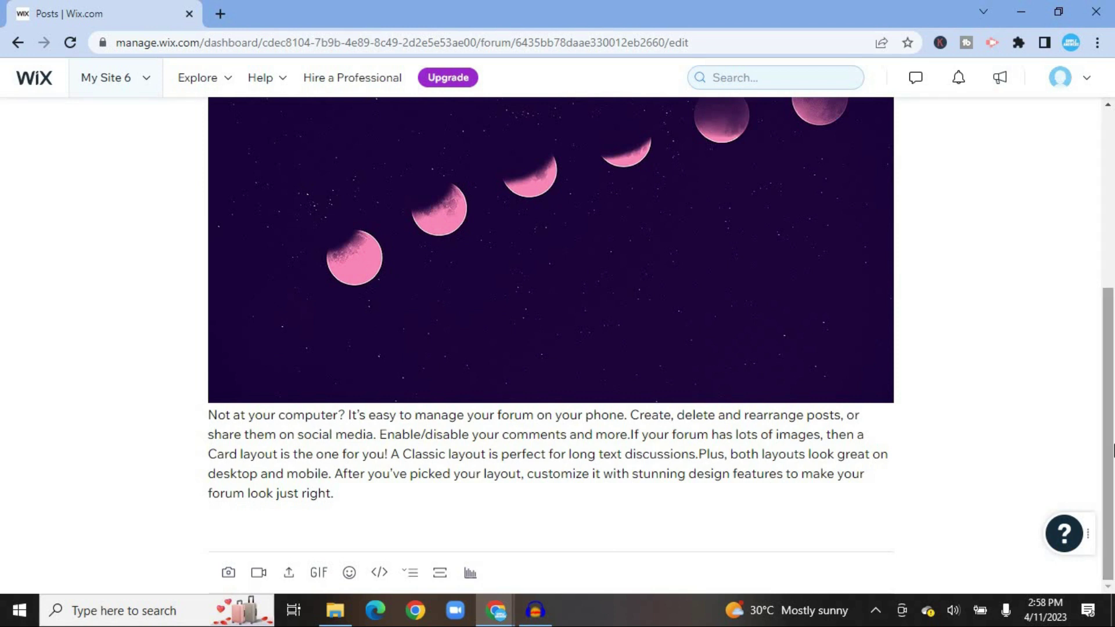
click(230, 574)
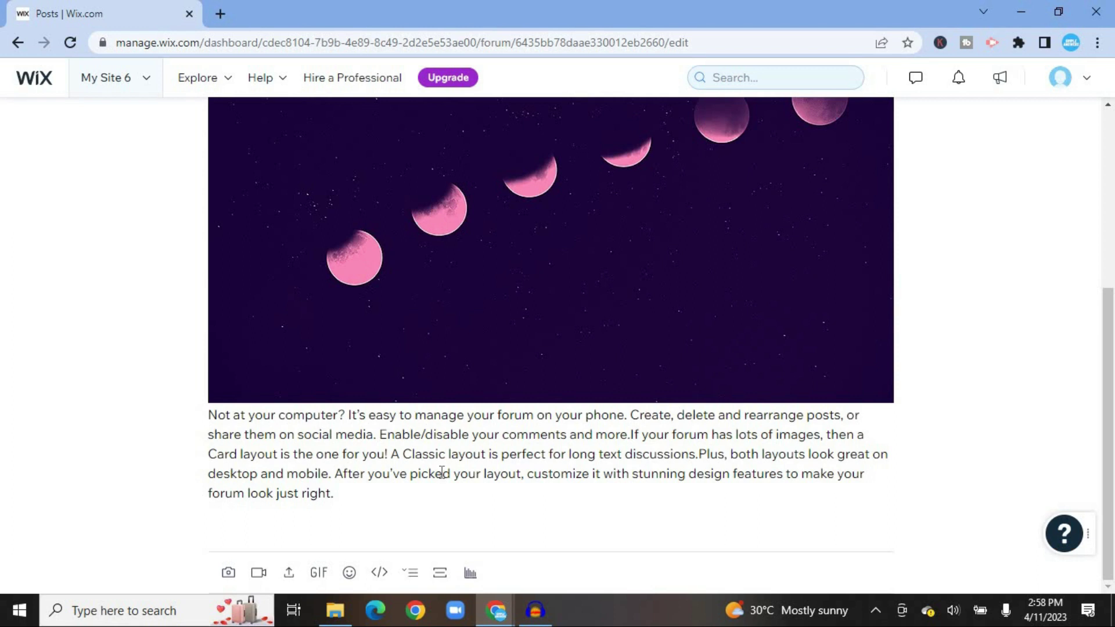
click(354, 489)
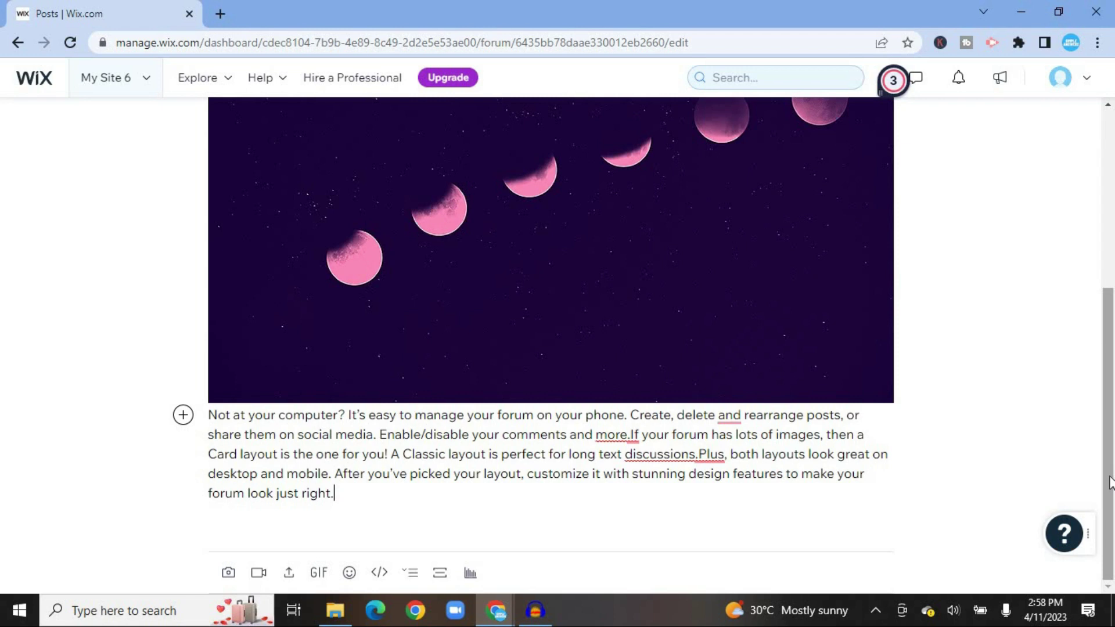
scroll(1112, 468, up, 5)
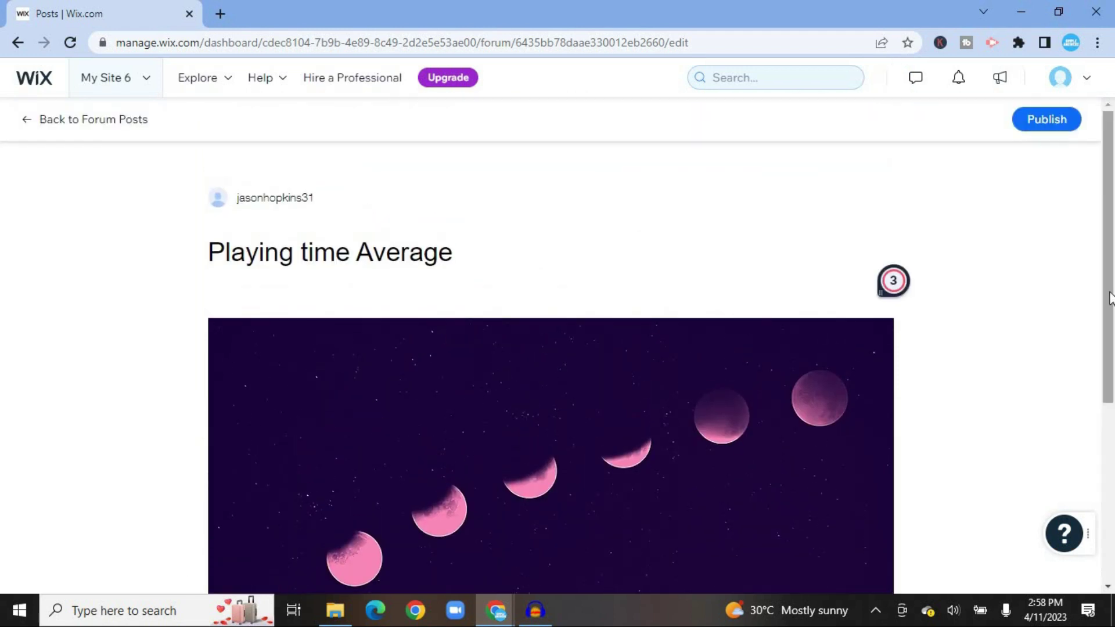
- Leave the "Playing time Average" post editor without saving and return to the forum posts list
click(827, 430)
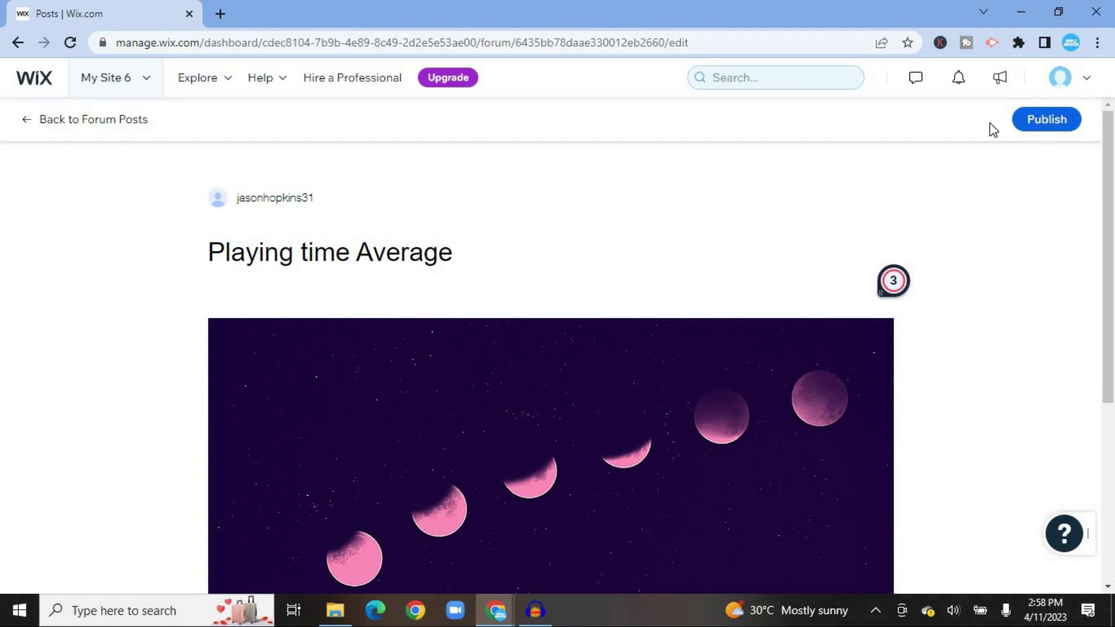
click(29, 122)
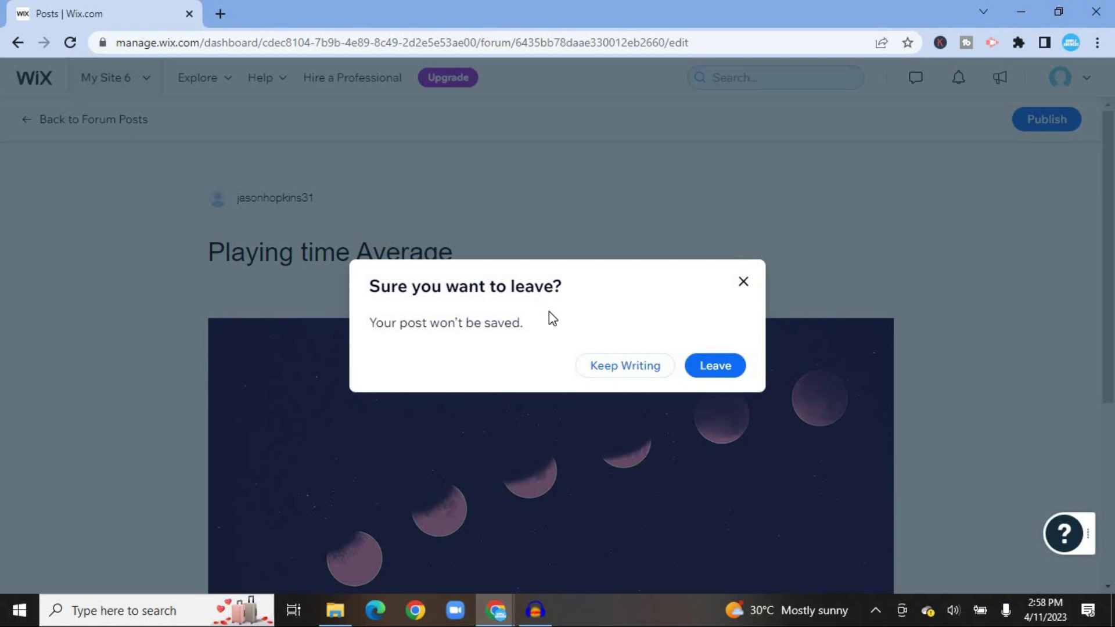
click(714, 367)
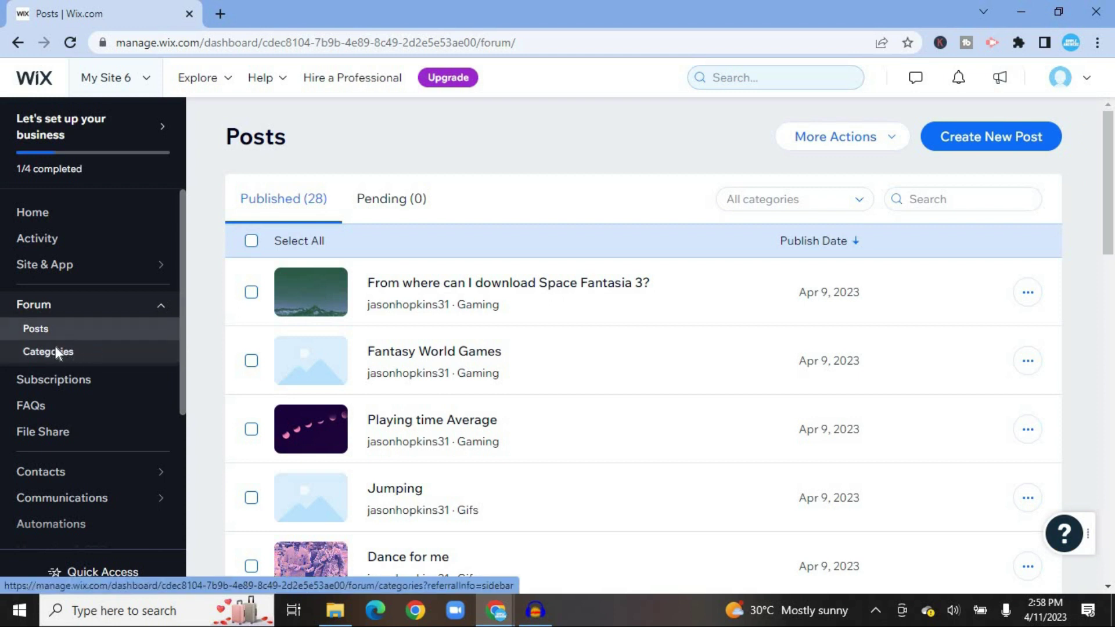
- Open the forum categories, review the list, and check the extra options of the Ask Anything category without changing it
click(57, 352)
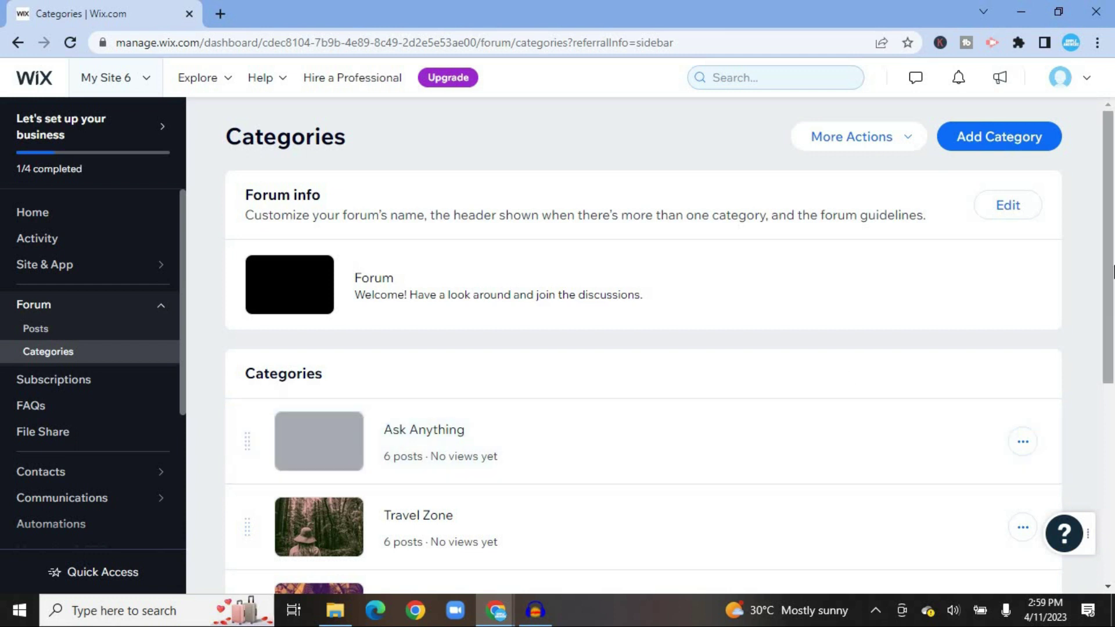
scroll(1110, 331, down, 1)
scroll(1112, 331, down, 4)
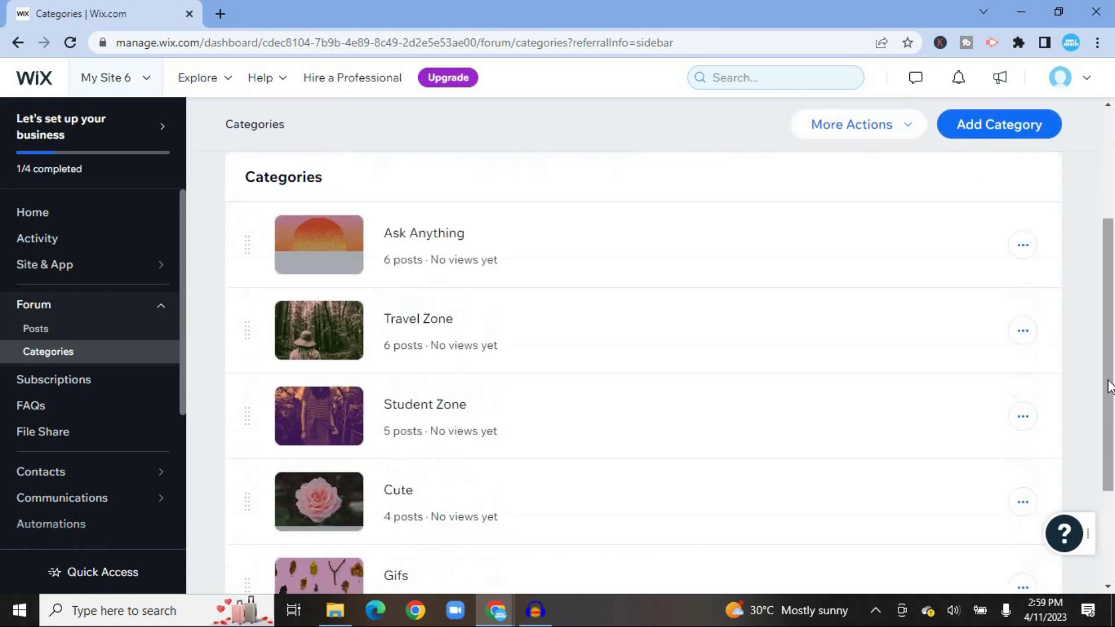
scroll(1112, 351, up, 5)
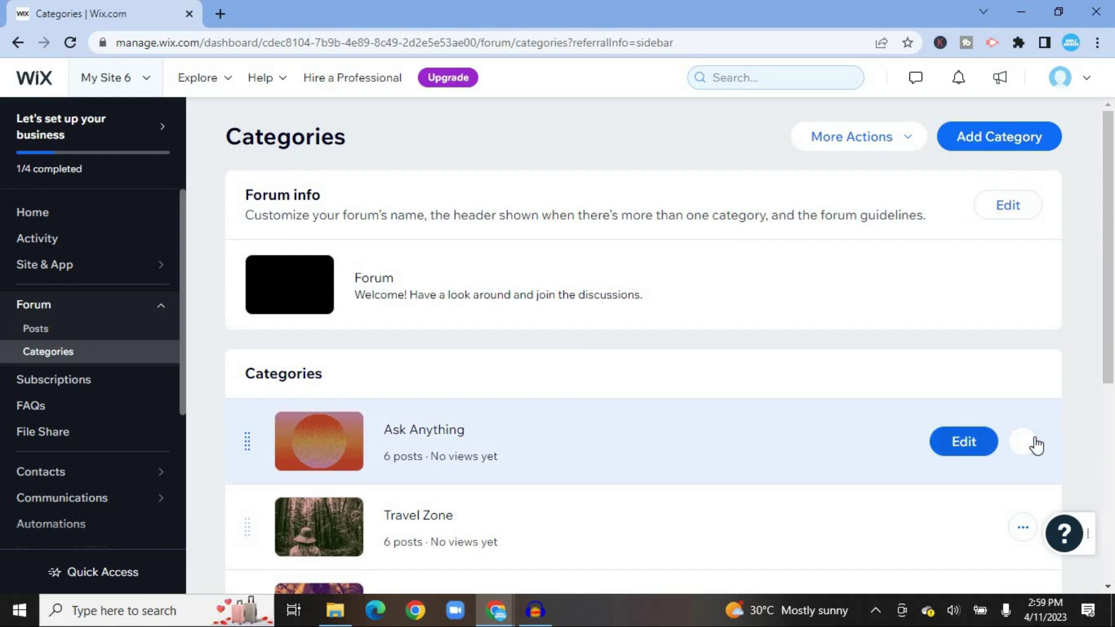
click(1035, 443)
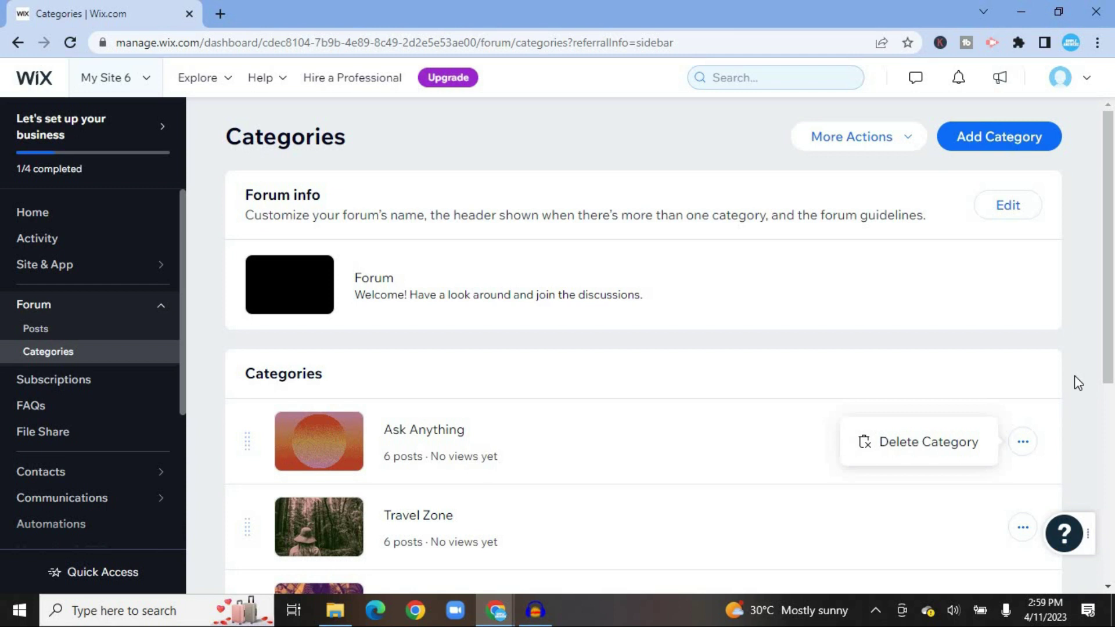
click(1074, 375)
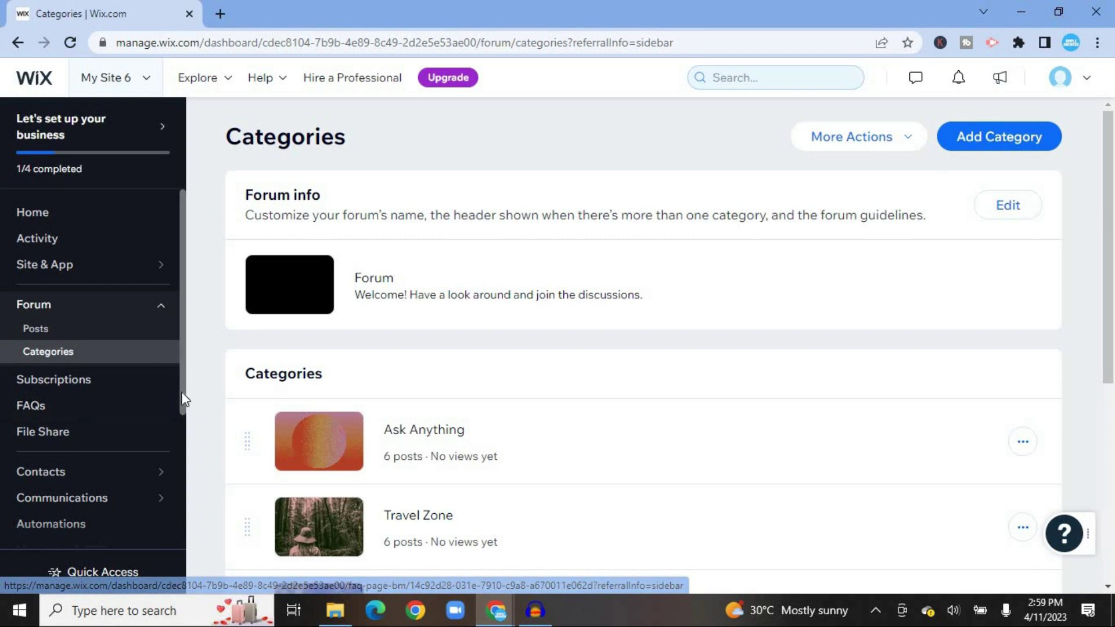
- Look over the dashboard's remaining sections, including the Marketing & SEO options, and open the site settings
scroll(181, 414, down, 1)
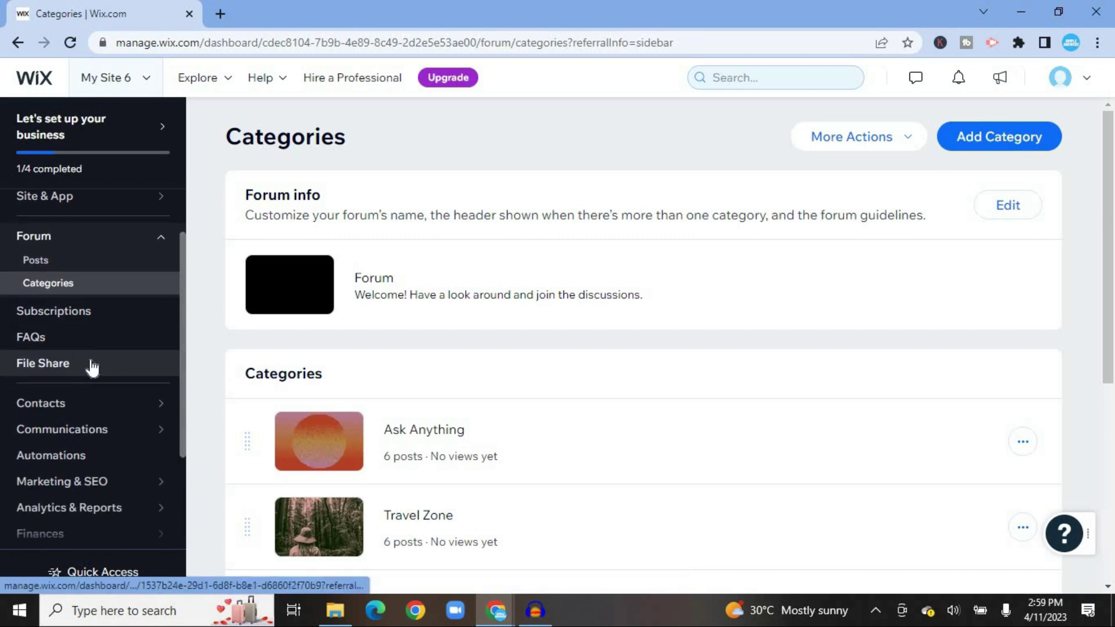
scroll(181, 392, down, 2)
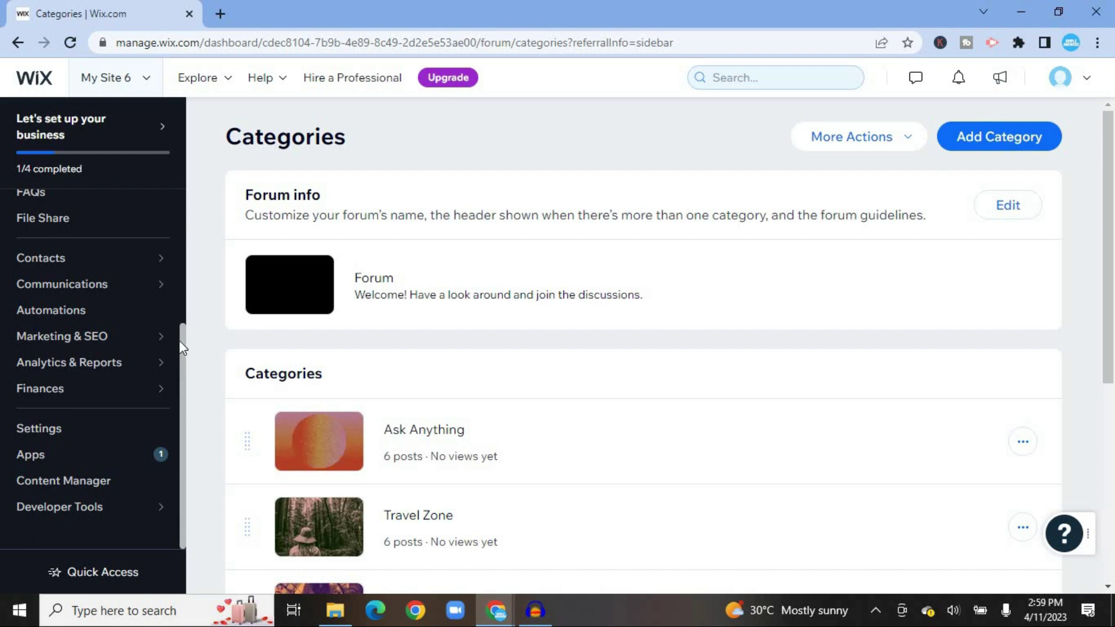
mouse_move(109, 346)
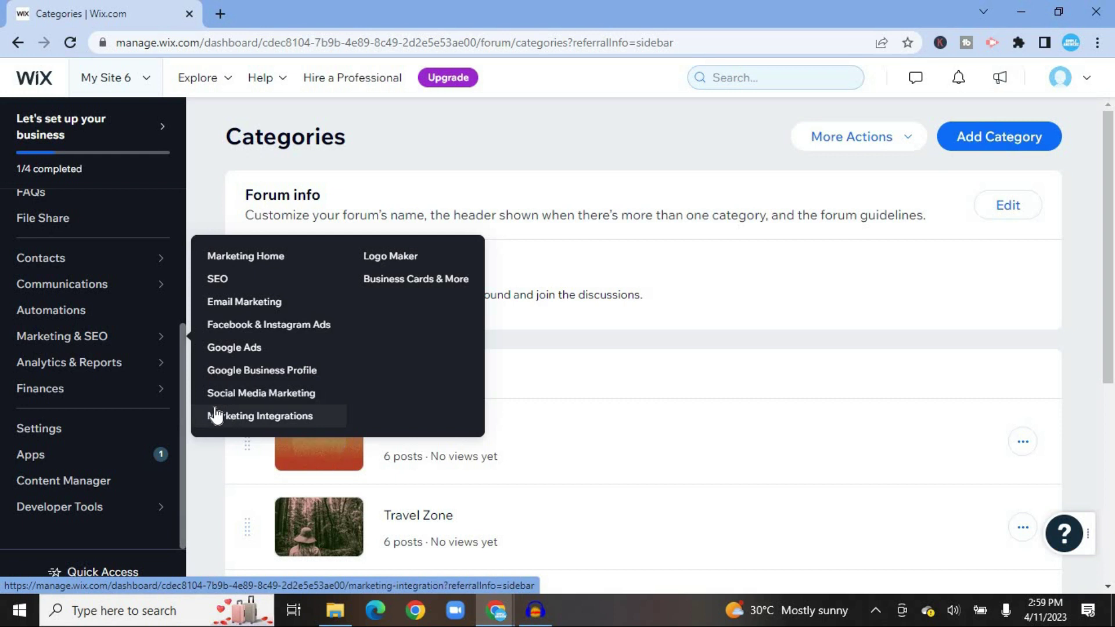
mouse_move(124, 397)
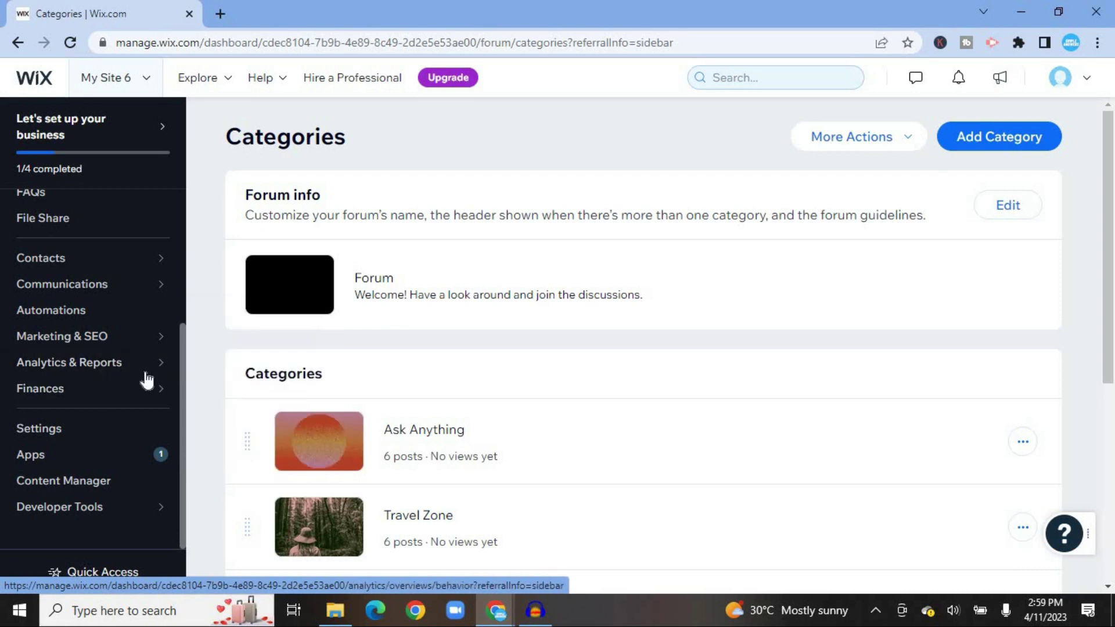
mouse_move(84, 401)
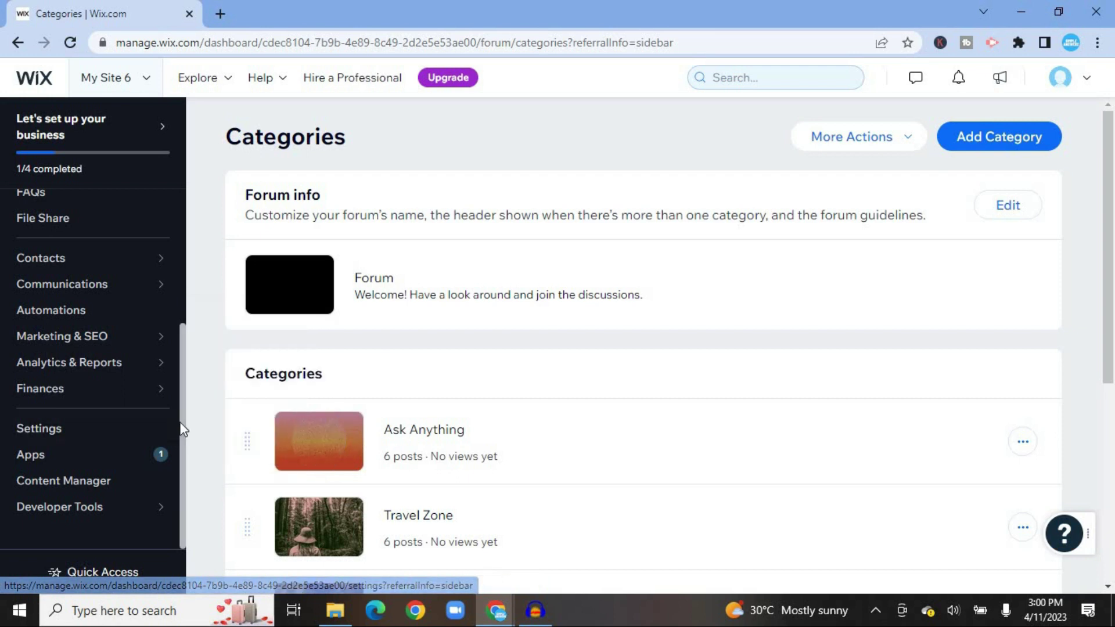
click(61, 431)
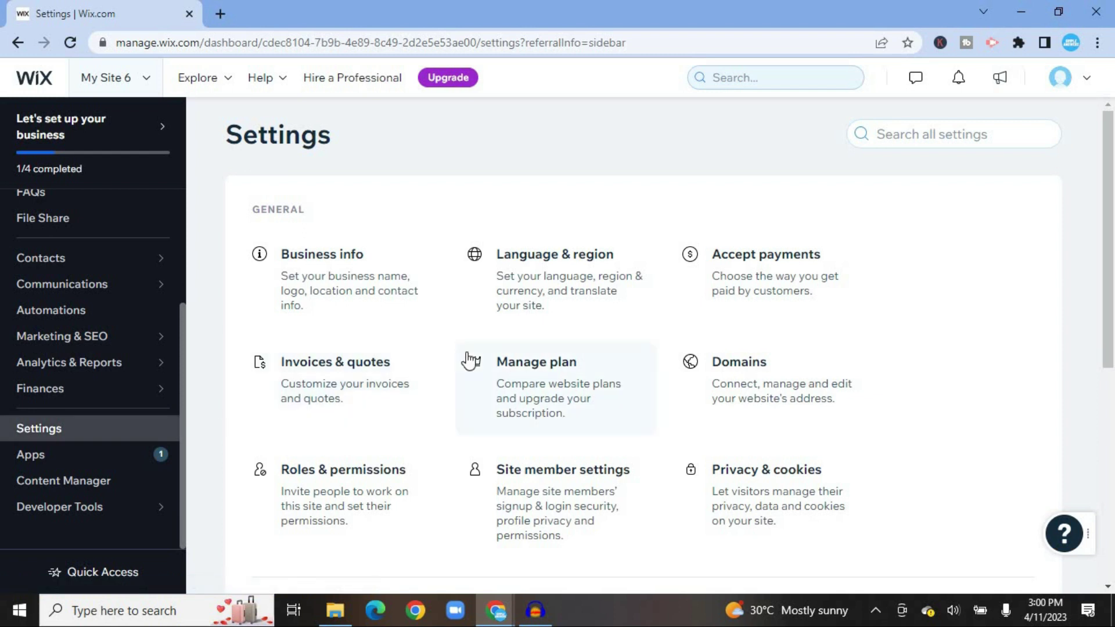
- Review the Business info profile and location fields, then return to the settings overview and look through its other options
click(341, 288)
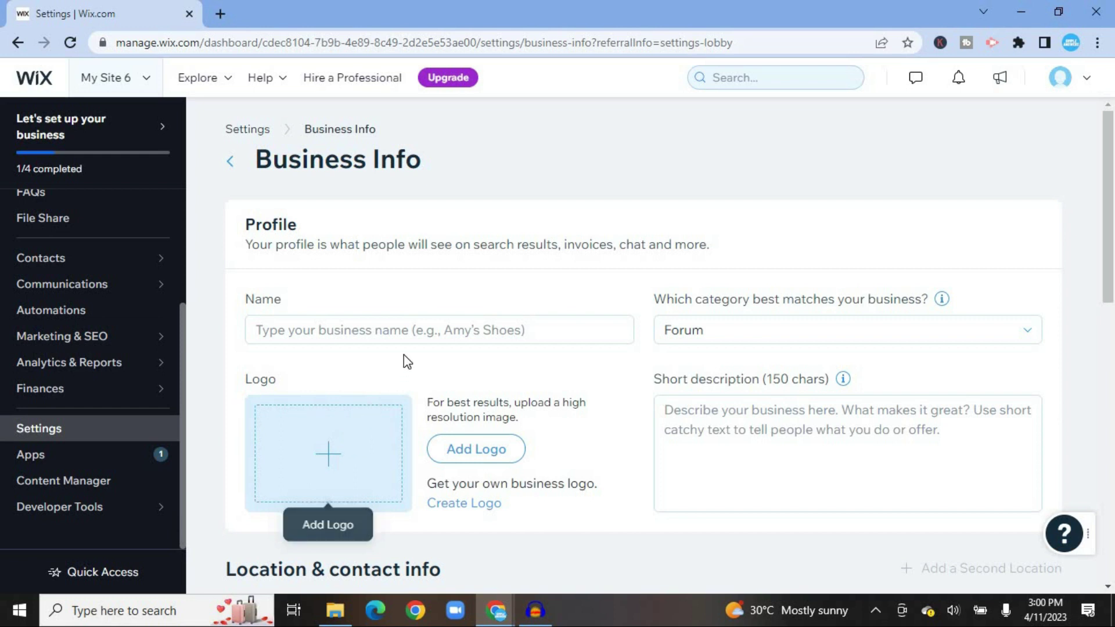
click(407, 335)
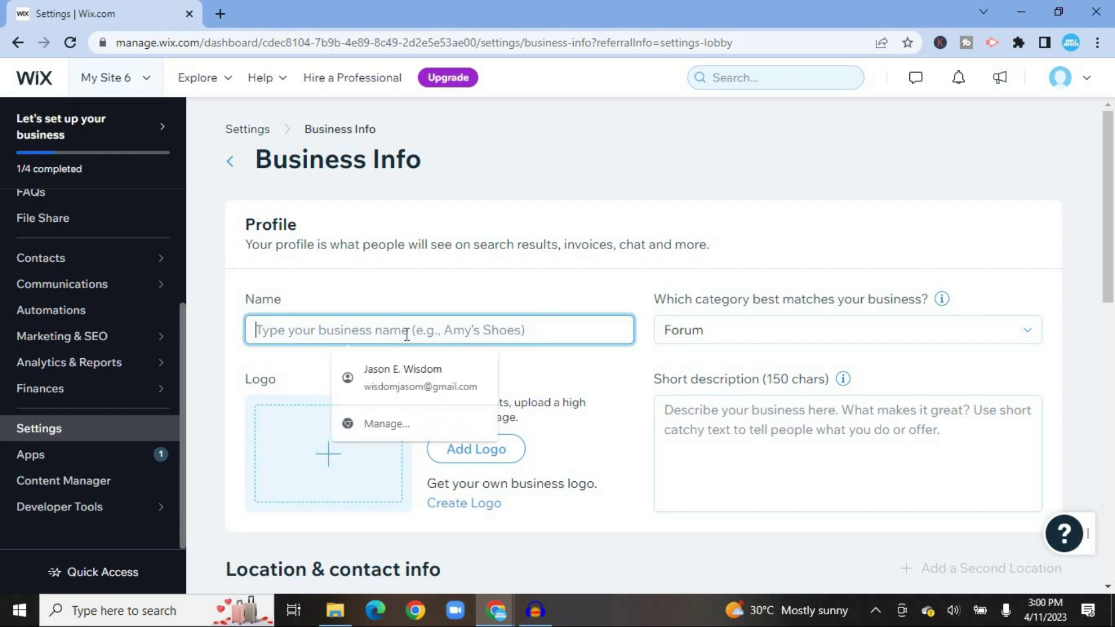
click(554, 374)
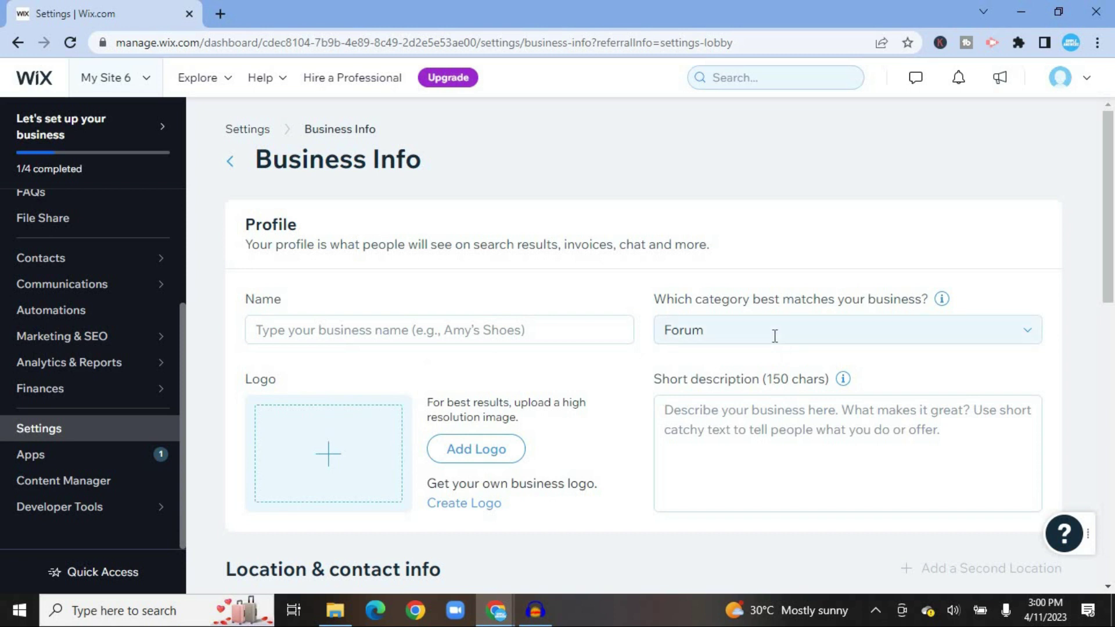
scroll(898, 283, down, 3)
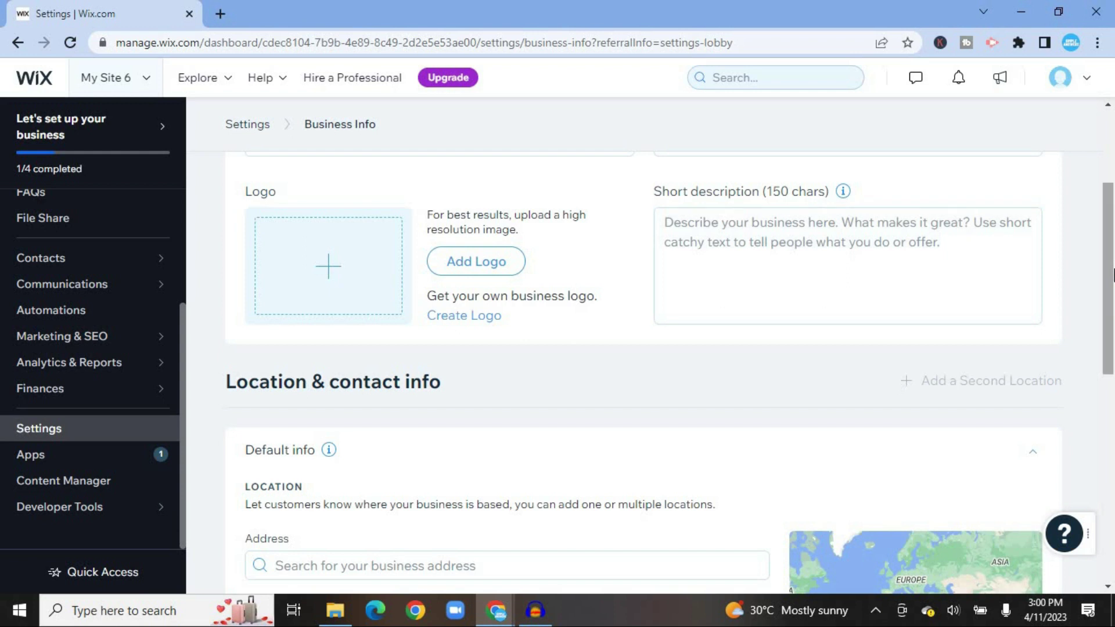
click(247, 126)
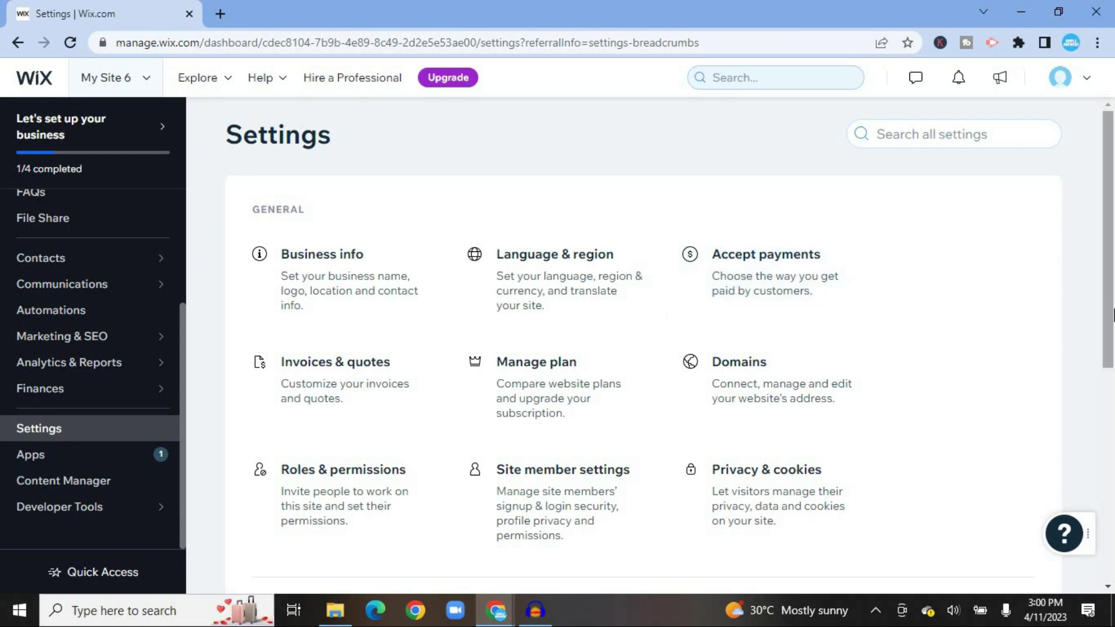
scroll(1113, 314, down, 3)
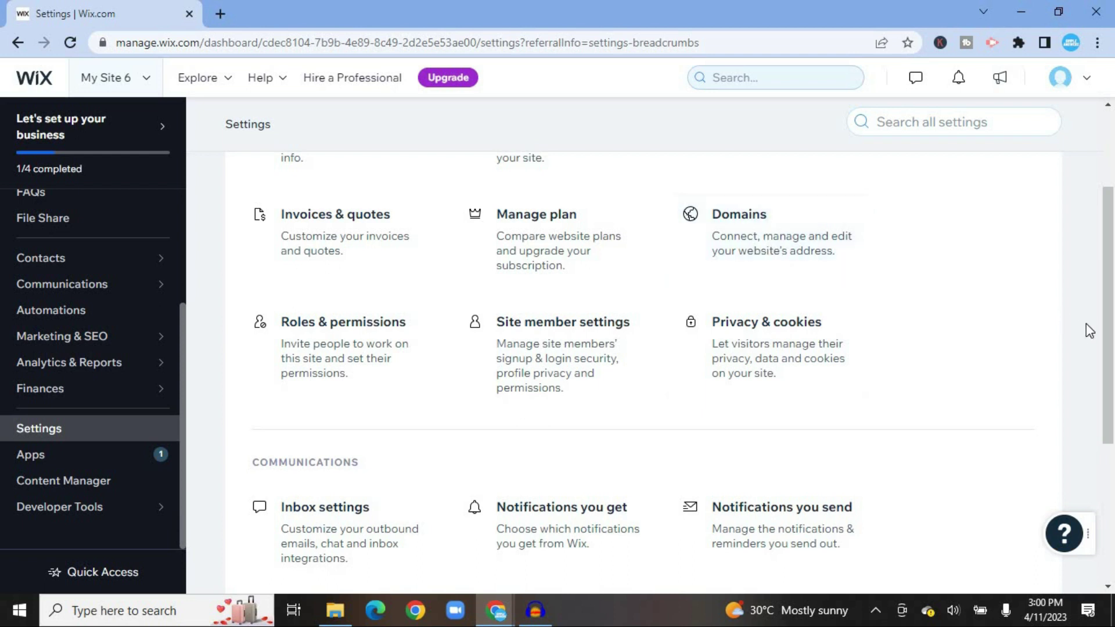
- Return to the dashboard home and open the site's design in the website editor
click(17, 45)
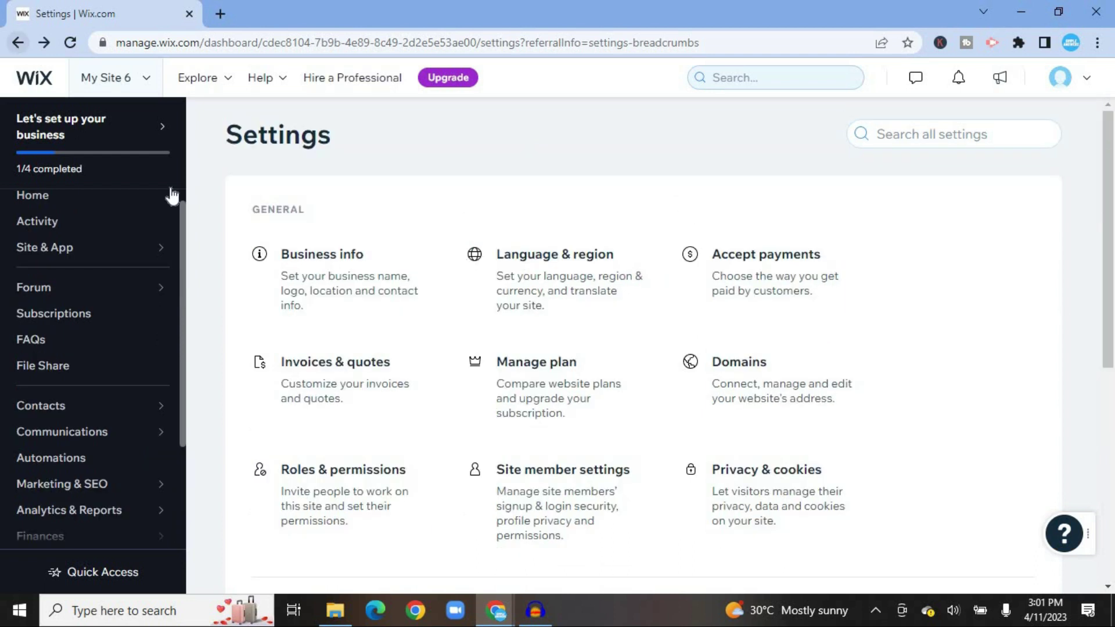
scroll(181, 203, up, 1)
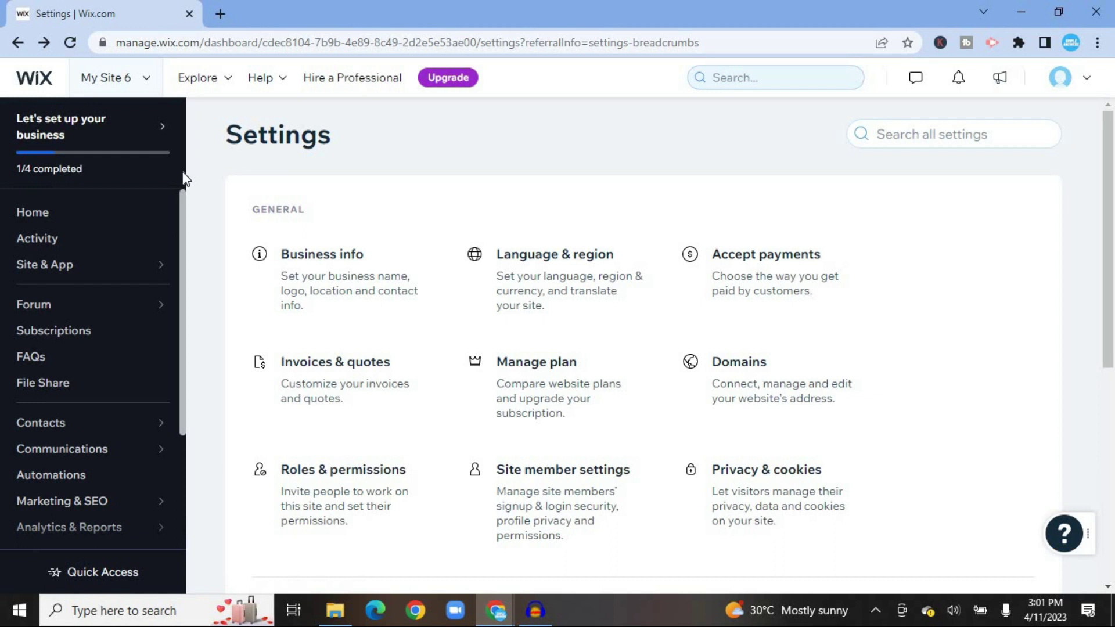
click(77, 219)
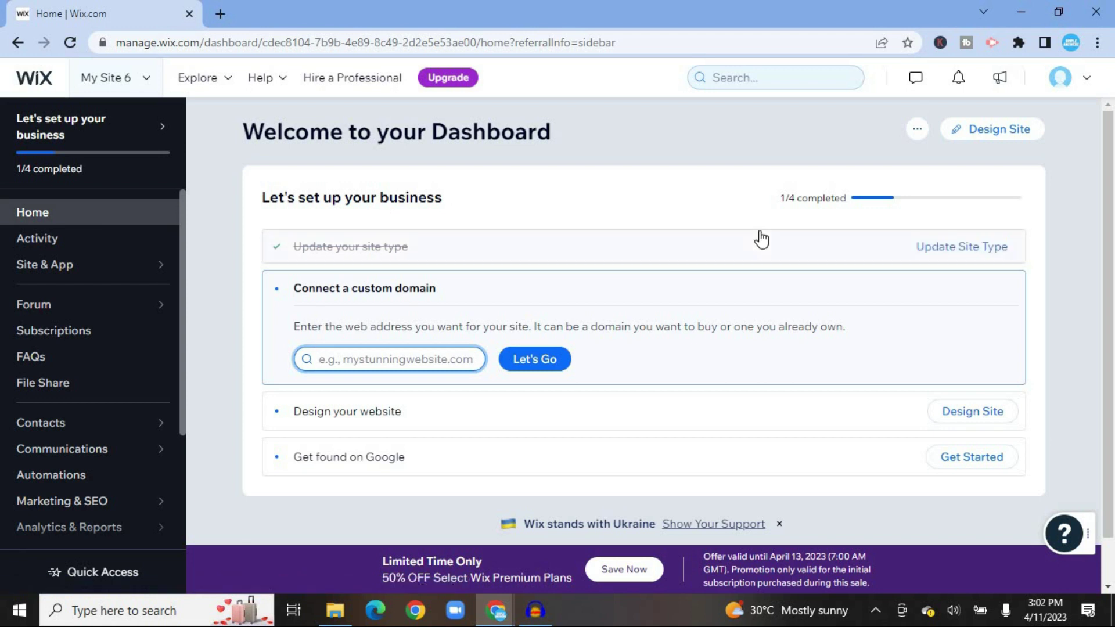
click(996, 134)
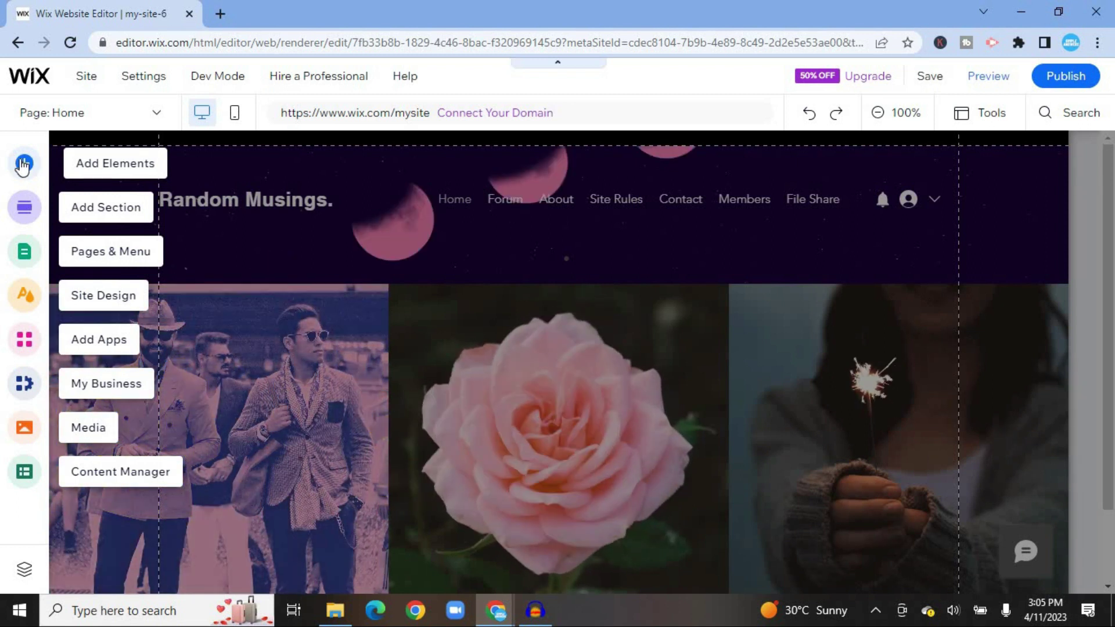
- Browse the Button and Video & Music elements available to add to the page, then close the element library
click(23, 164)
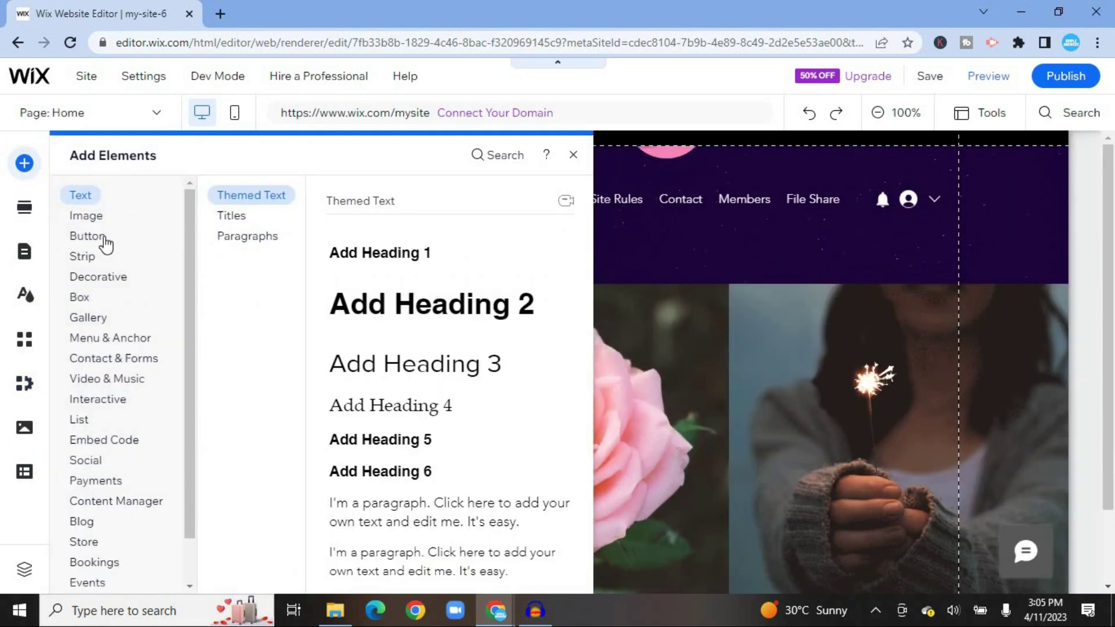
click(87, 236)
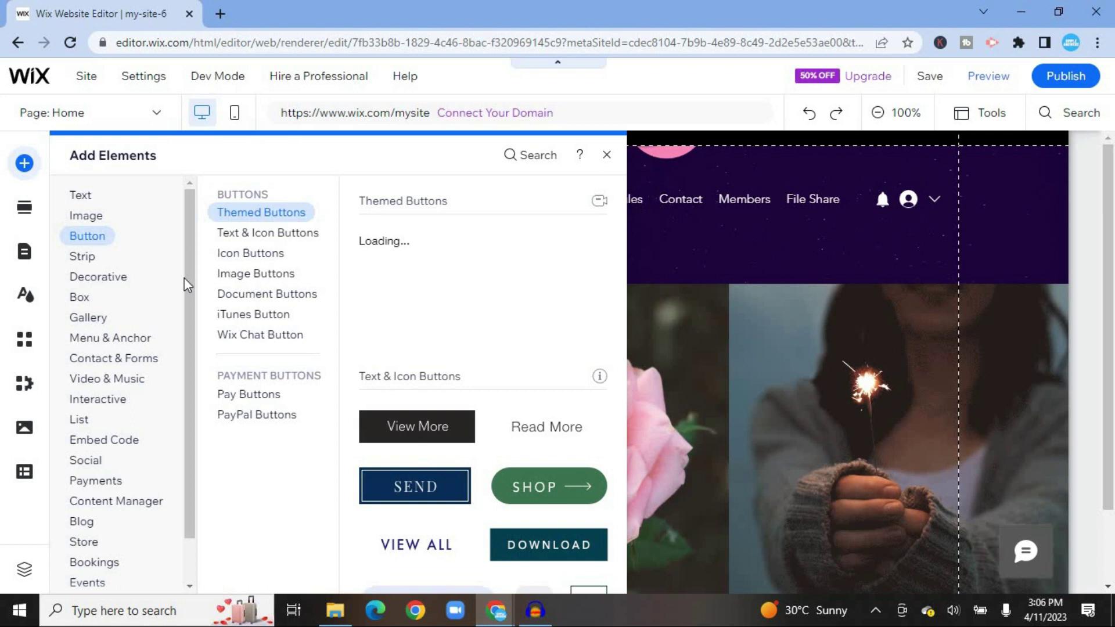
scroll(186, 285, down, 1)
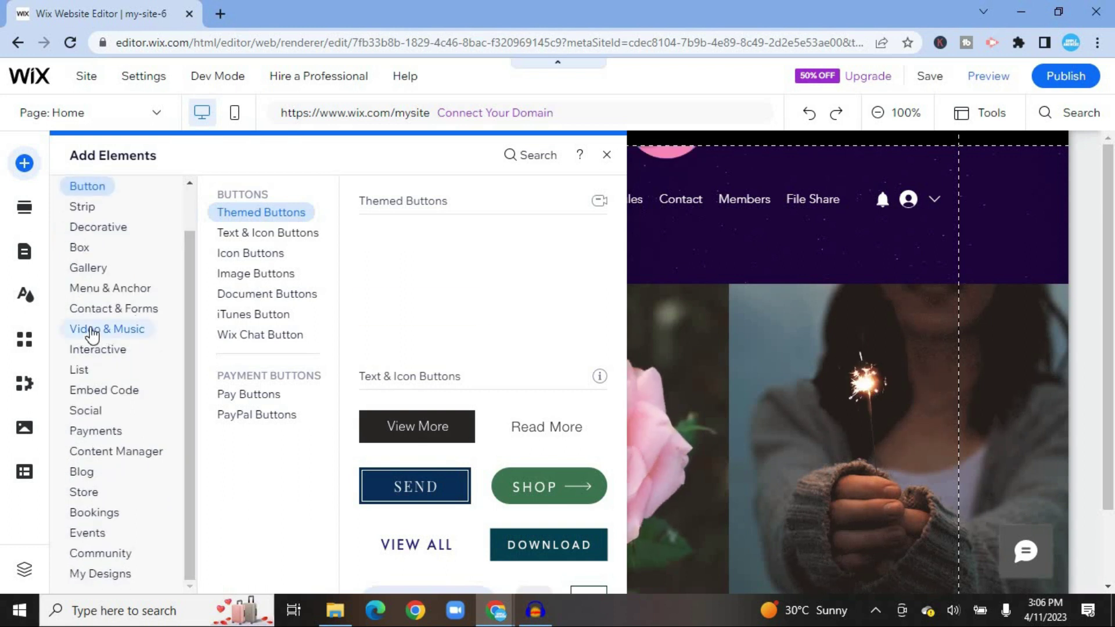
click(91, 334)
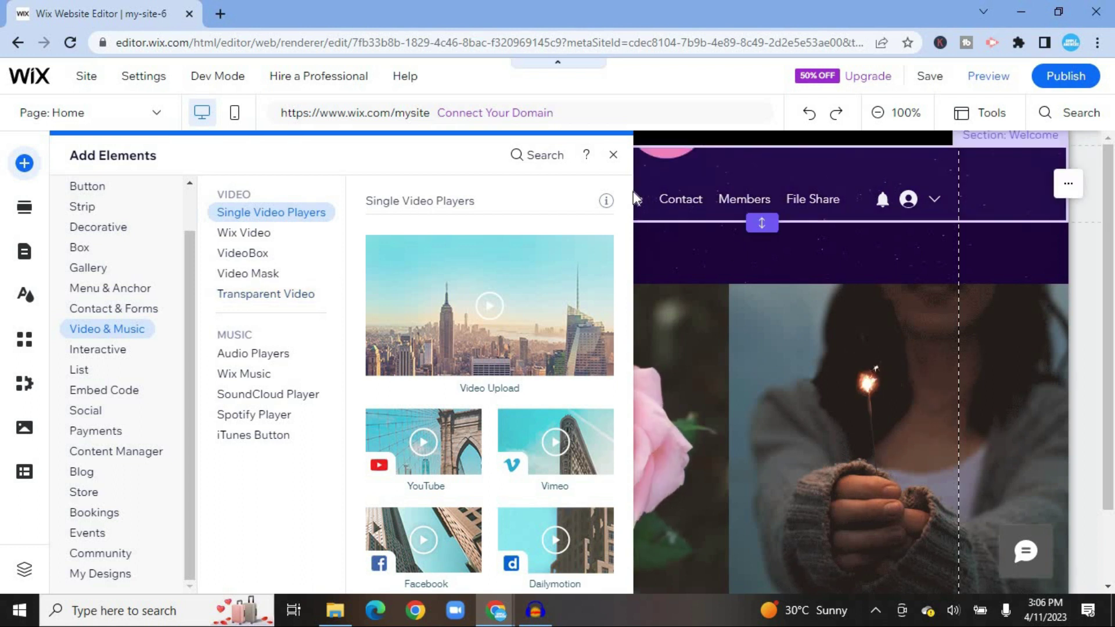
click(613, 156)
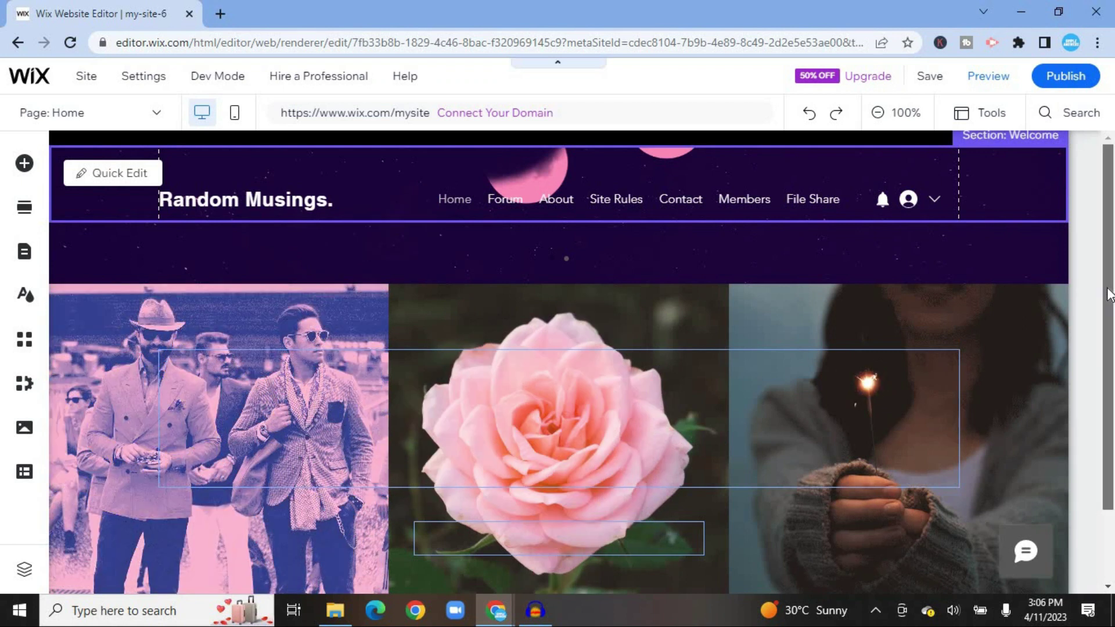
scroll(1109, 273, down, 1)
scroll(1113, 221, up, 1)
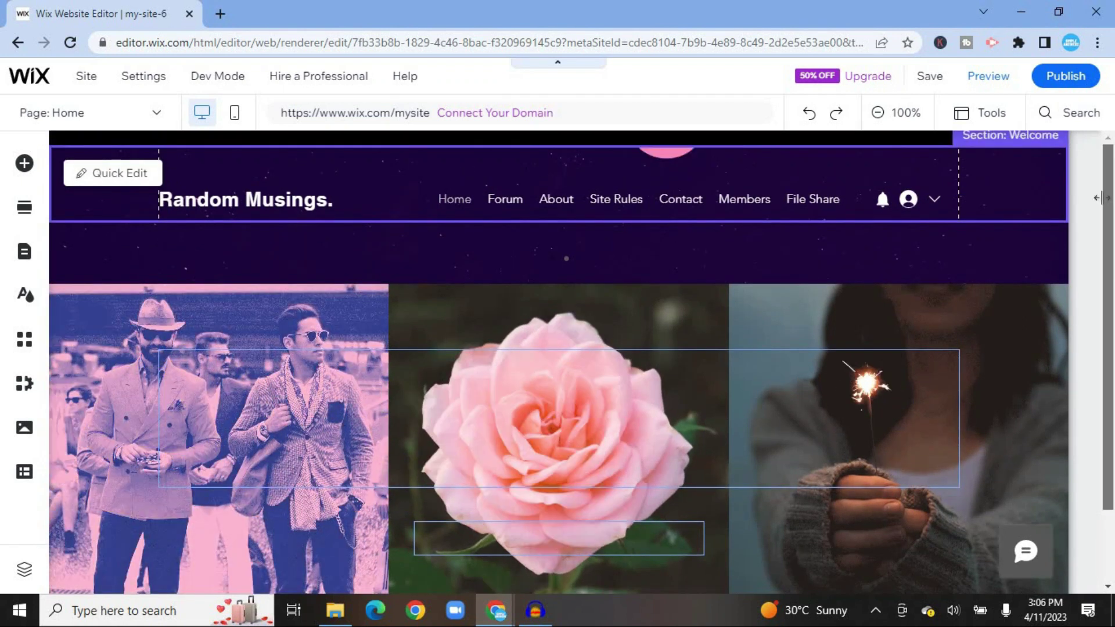
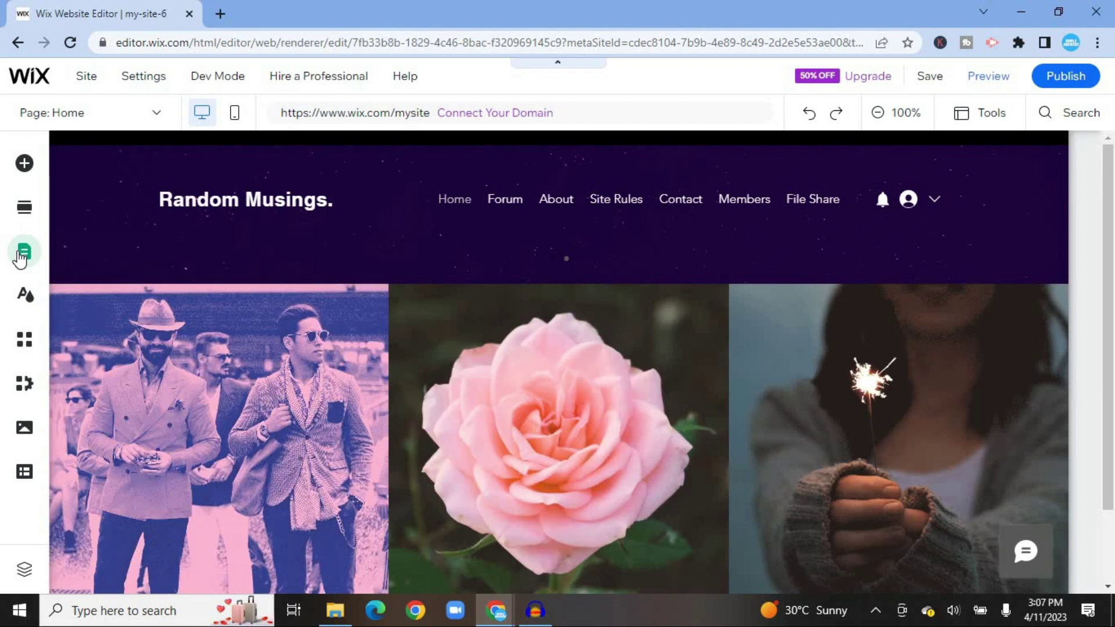
- View the site's page and menu list, close it, and switch the editor to the Forum page
click(21, 258)
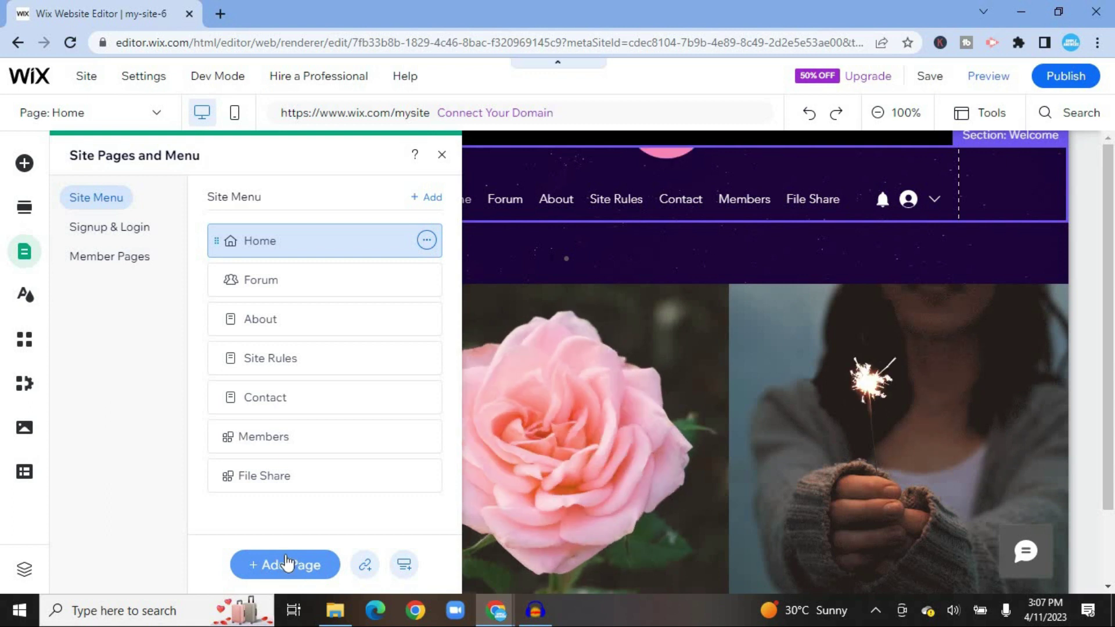
click(442, 156)
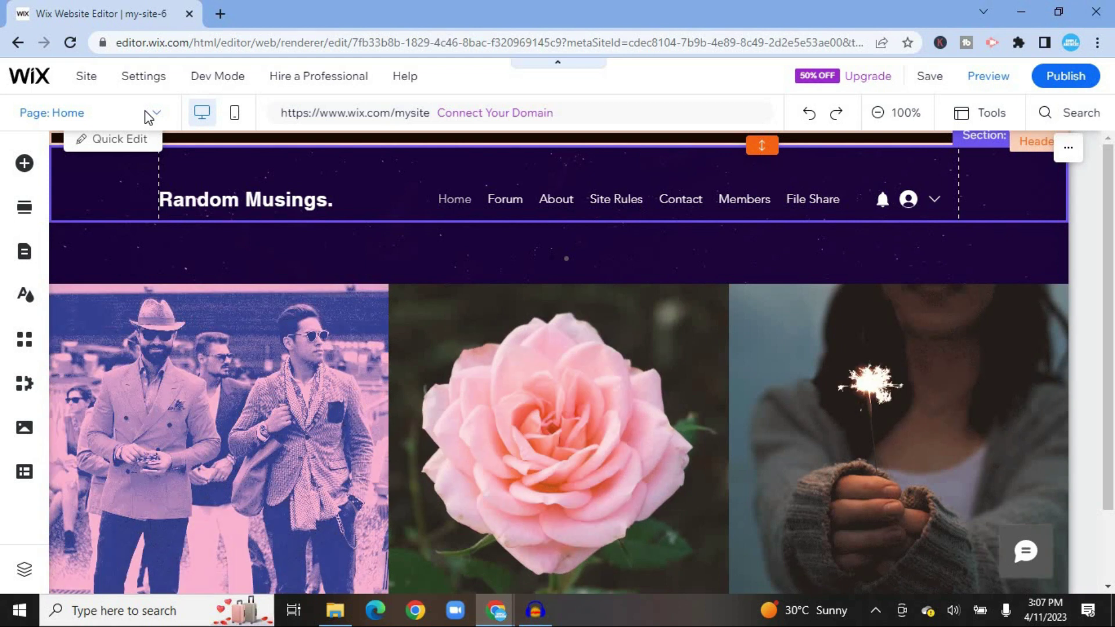
click(147, 114)
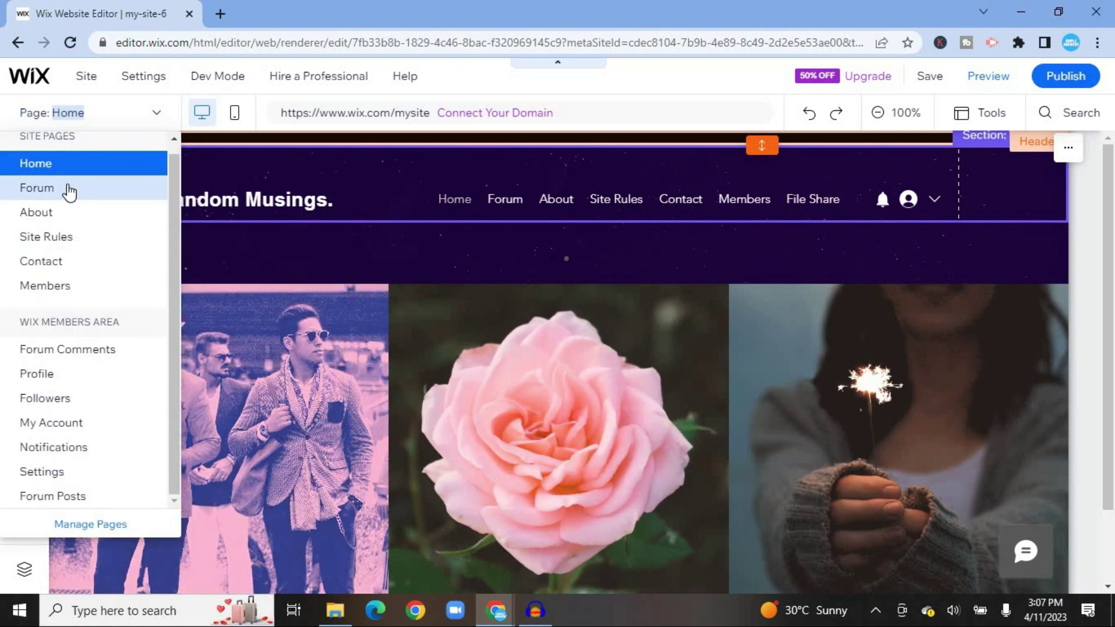
click(69, 190)
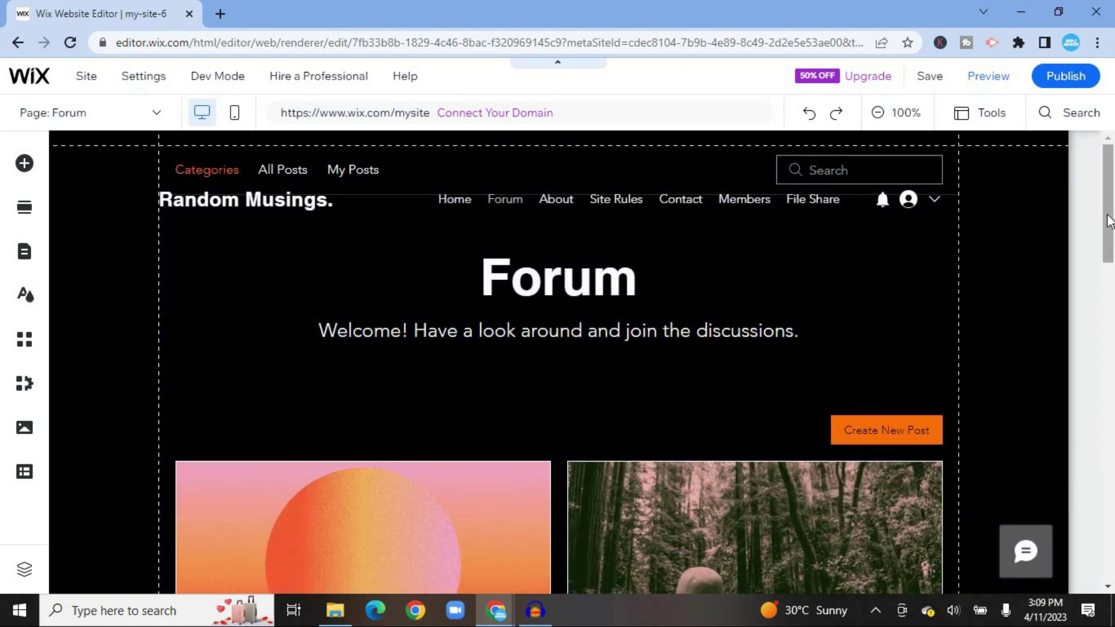
- Look over the Forum page and review the Forum section's Quick Edit content and layout options, then close Quick Edit
click(1107, 311)
click(1109, 482)
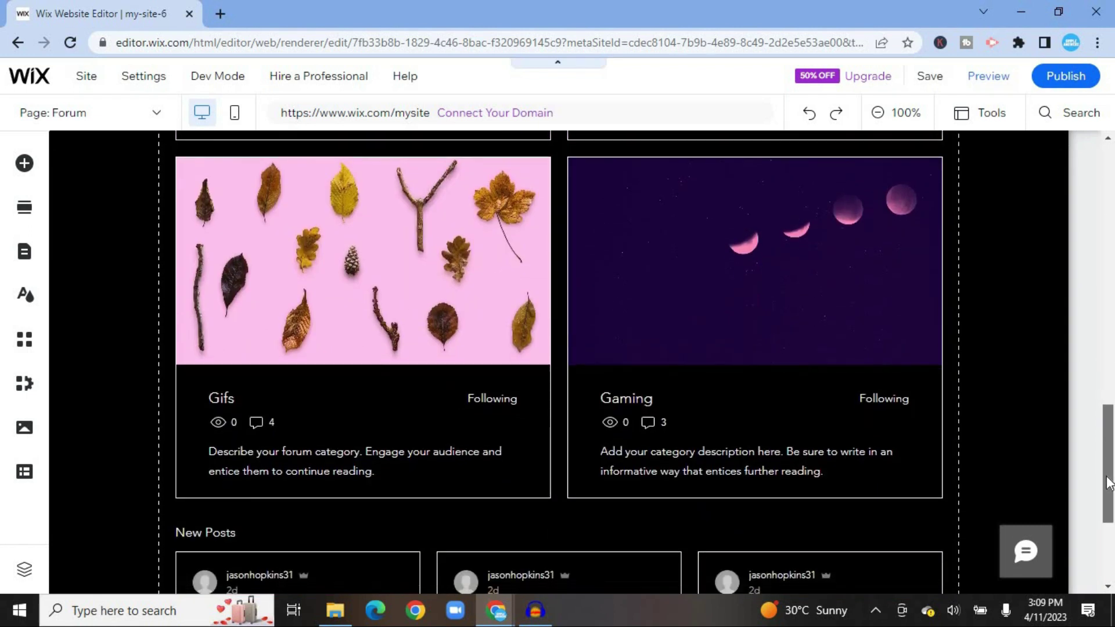
scroll(803, 394, up, 8)
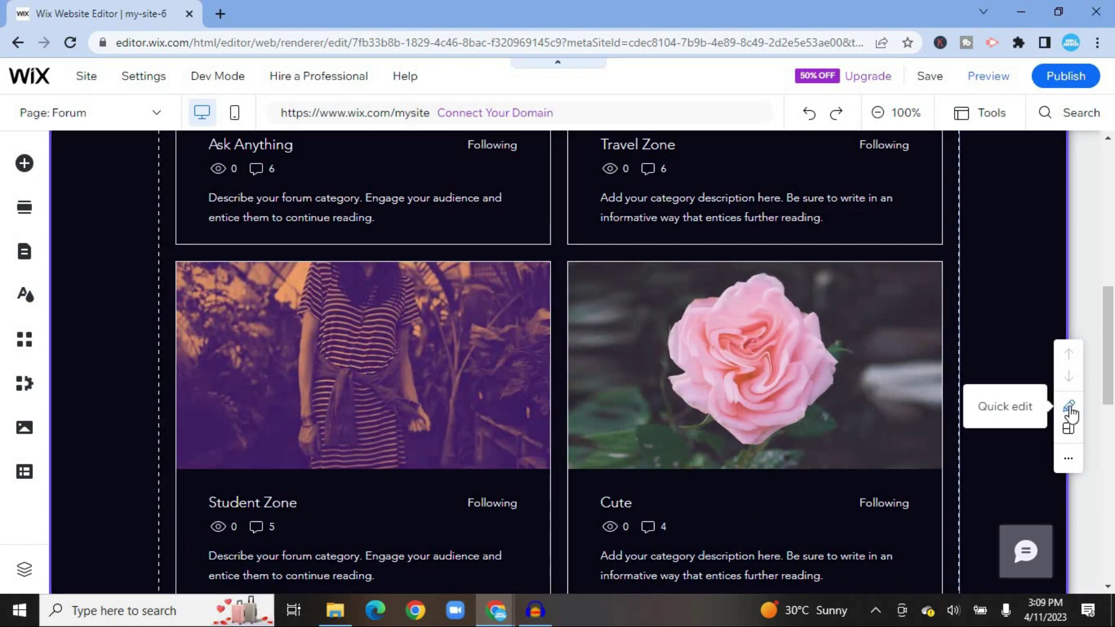
click(1069, 406)
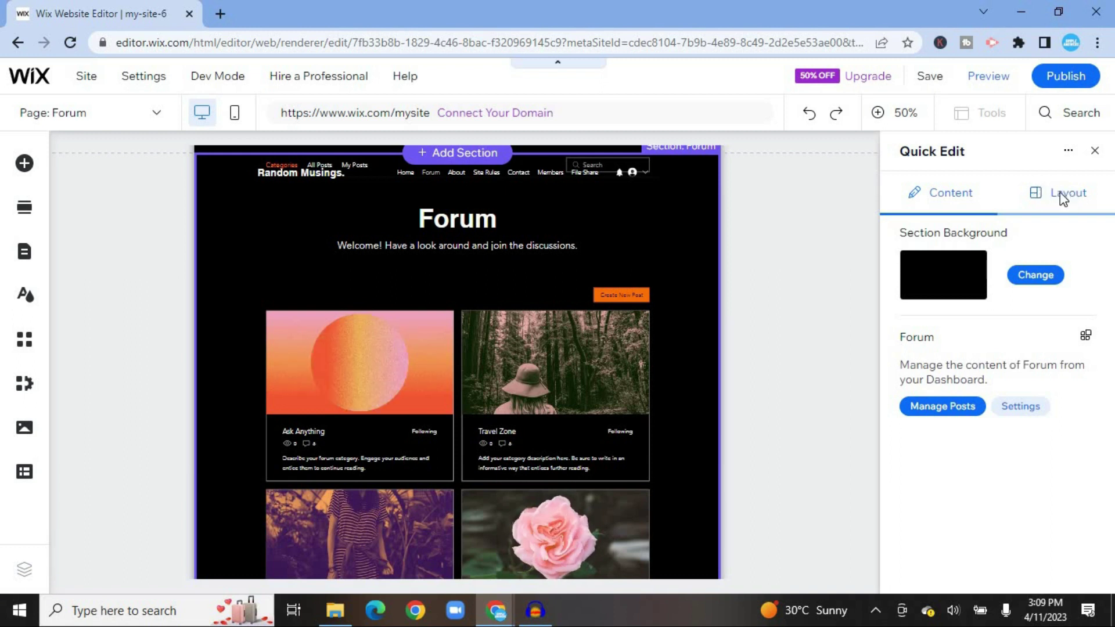
click(1060, 195)
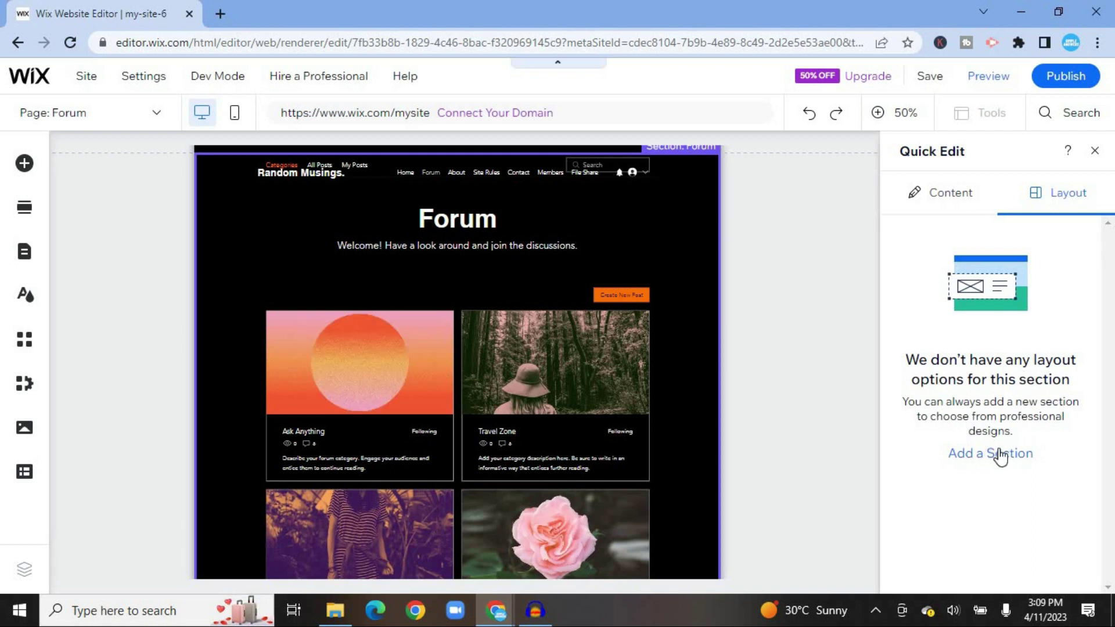
click(1095, 152)
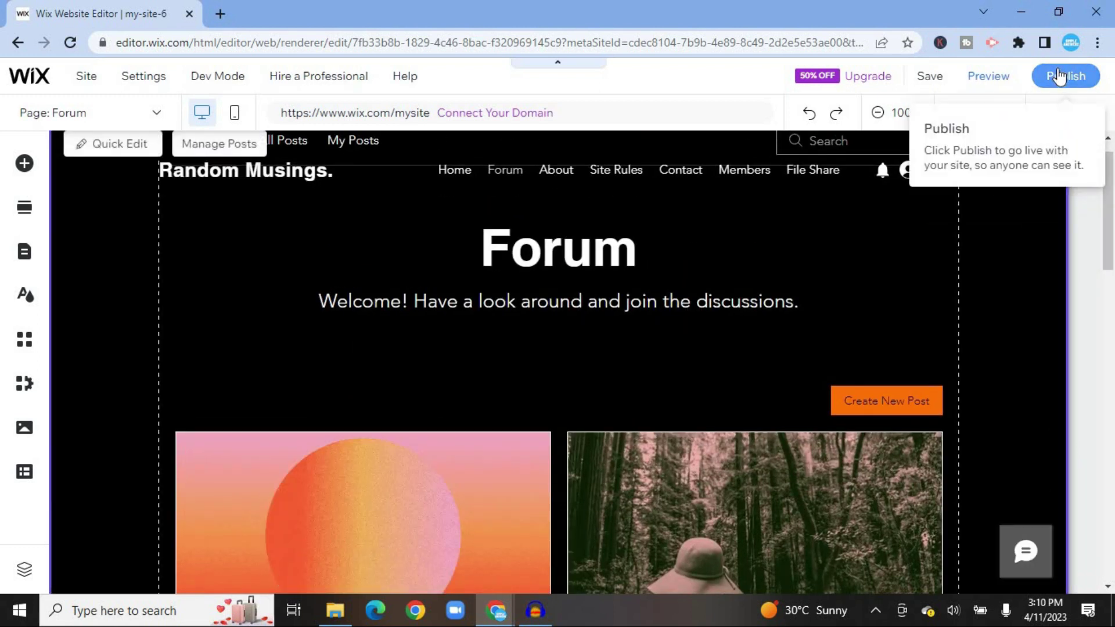
- Publish the forum site and dismiss the publishing confirmation to return to the Forum page in the editor
click(1059, 76)
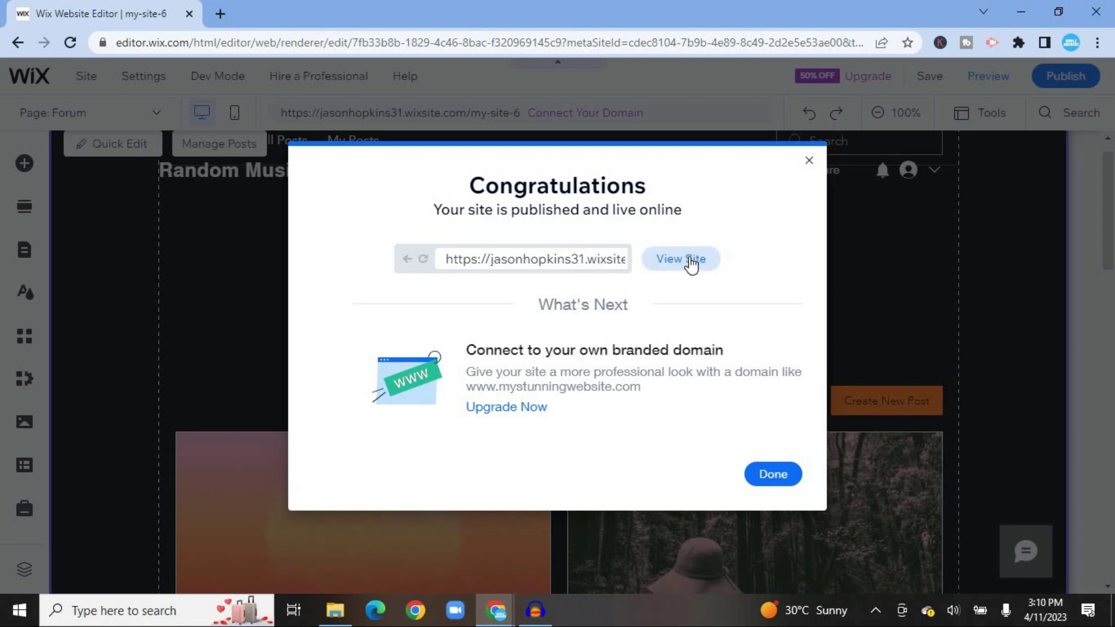
click(810, 162)
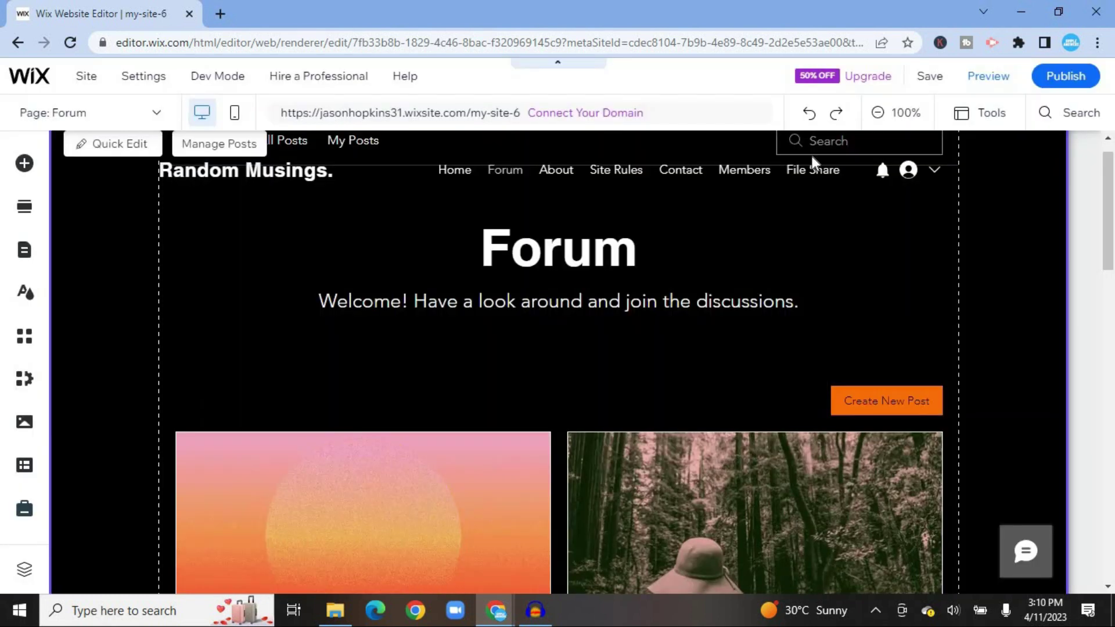